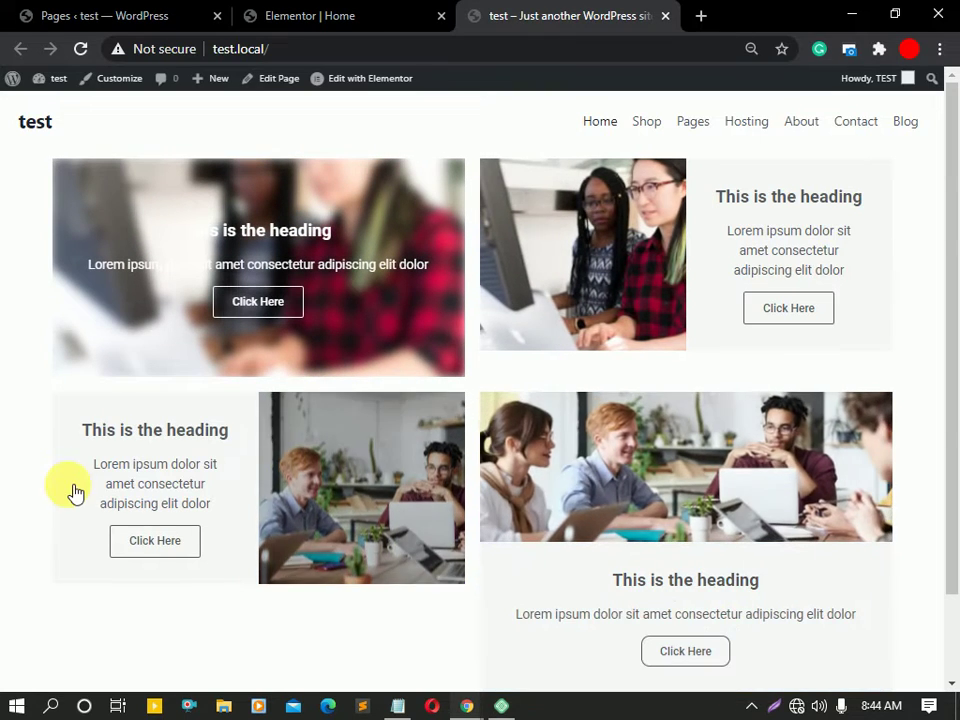
- Check the site's installed plugins for Elementor and Elementor Pro
click(125, 14)
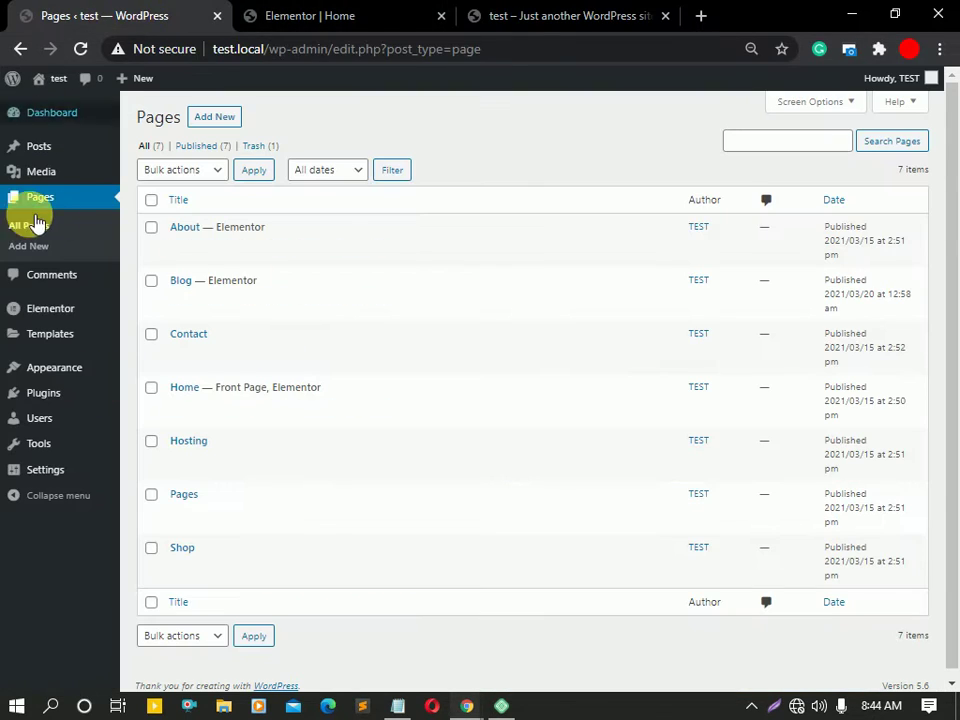
mouse_move(70, 152)
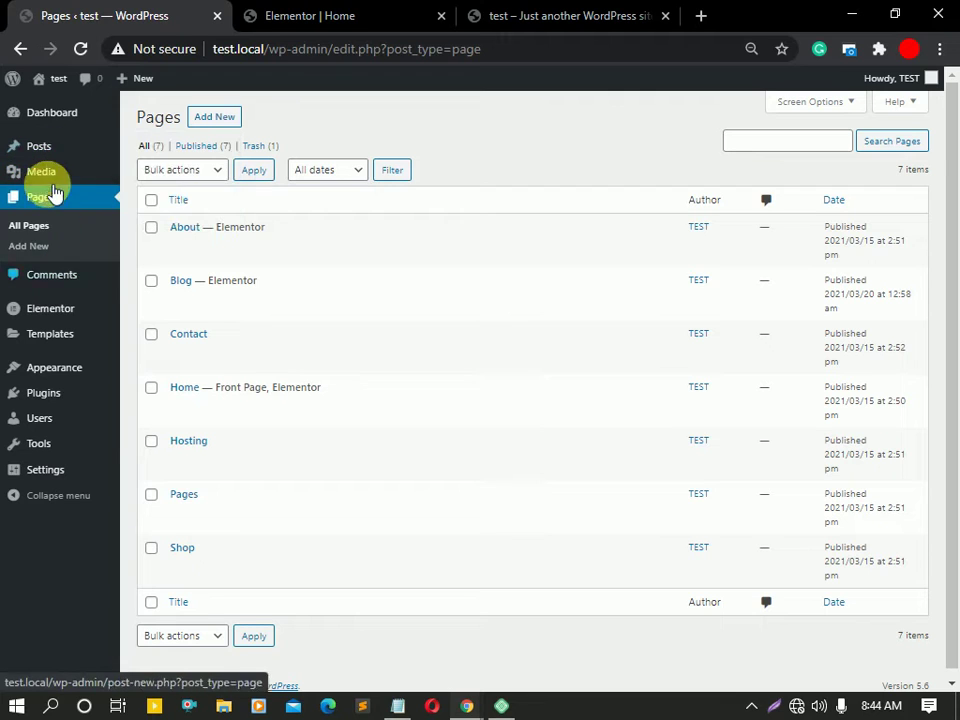
click(60, 391)
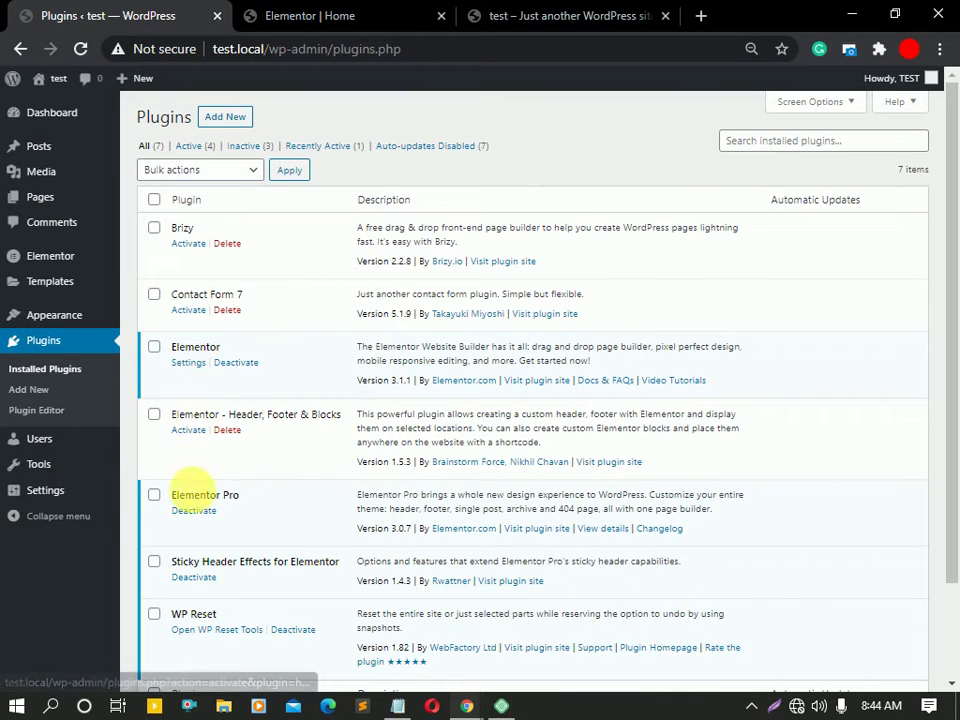
drag(174, 503, 222, 505)
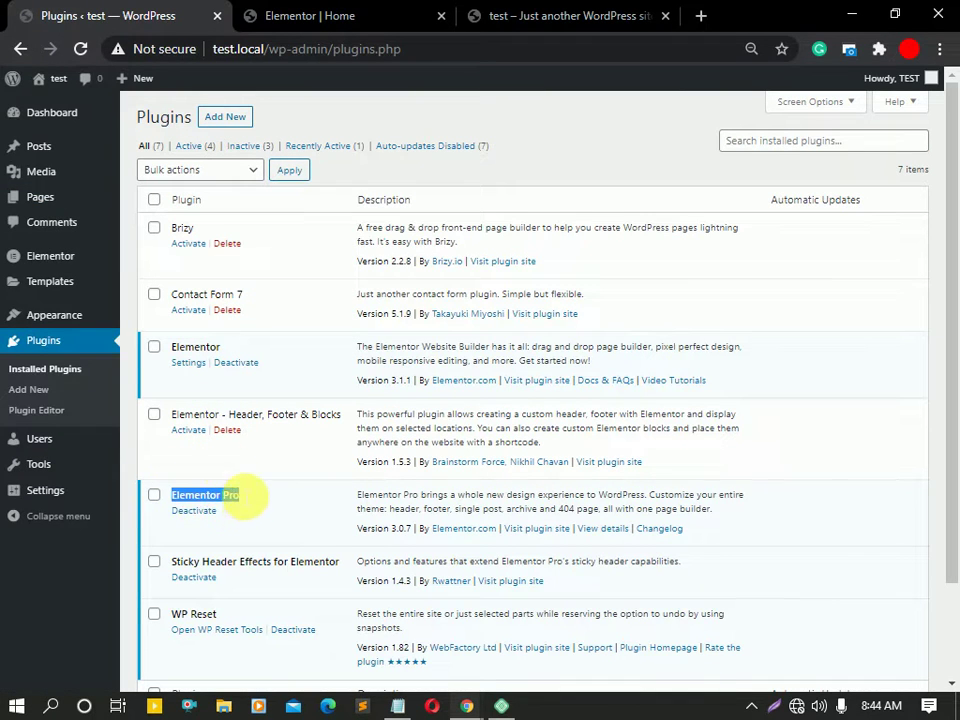
drag(172, 348, 222, 346)
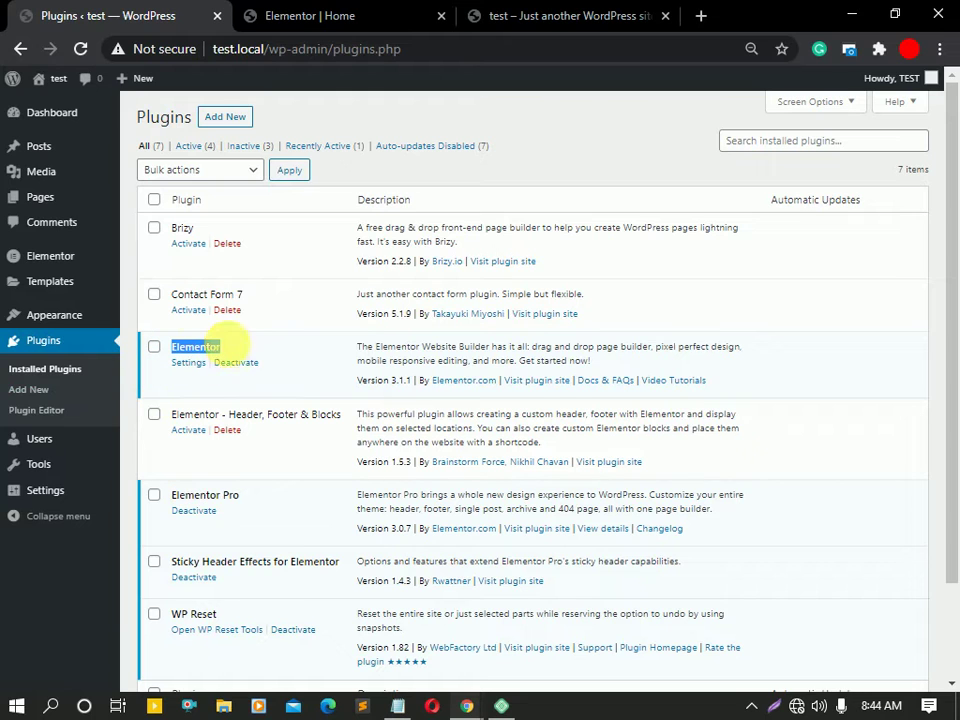
- Open the Home page in the Elementor editor and close the other Elementor browser tab
click(45, 210)
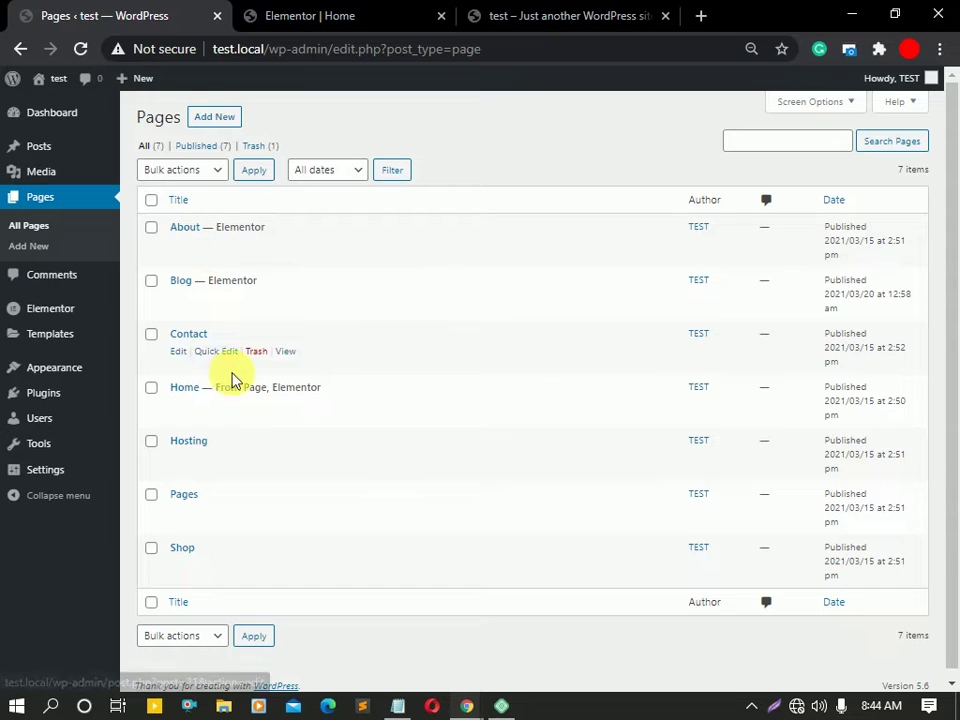
click(179, 408)
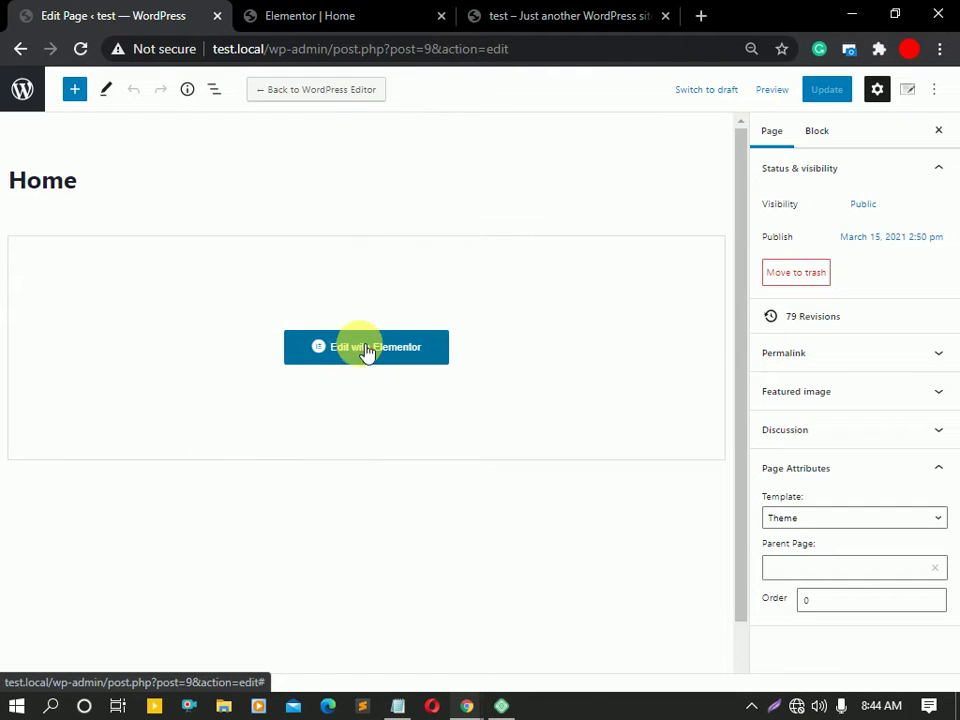
click(367, 352)
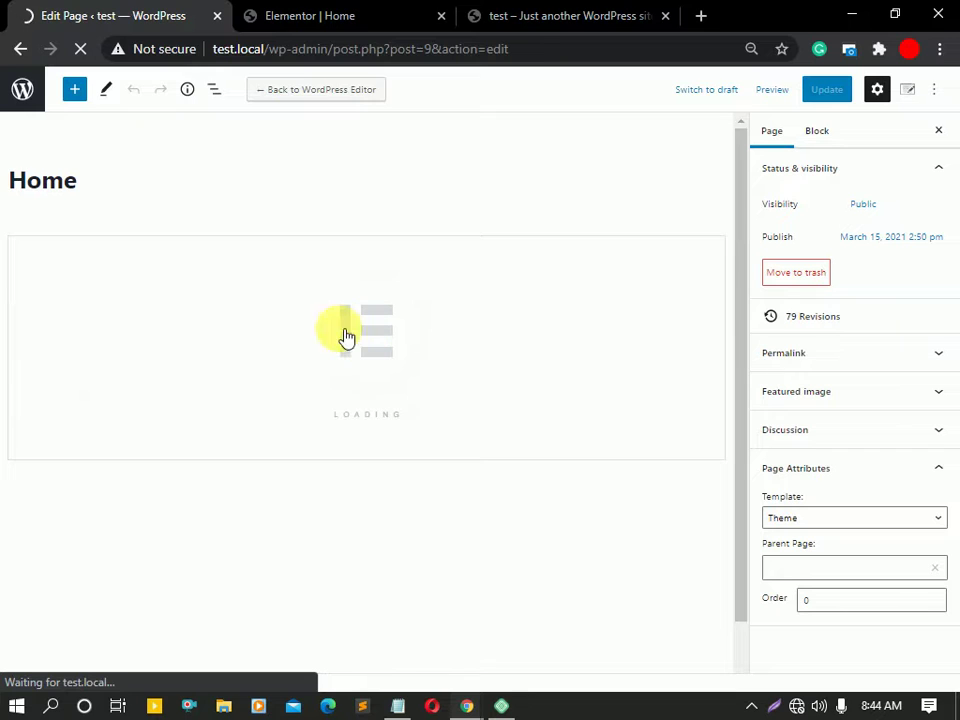
click(441, 16)
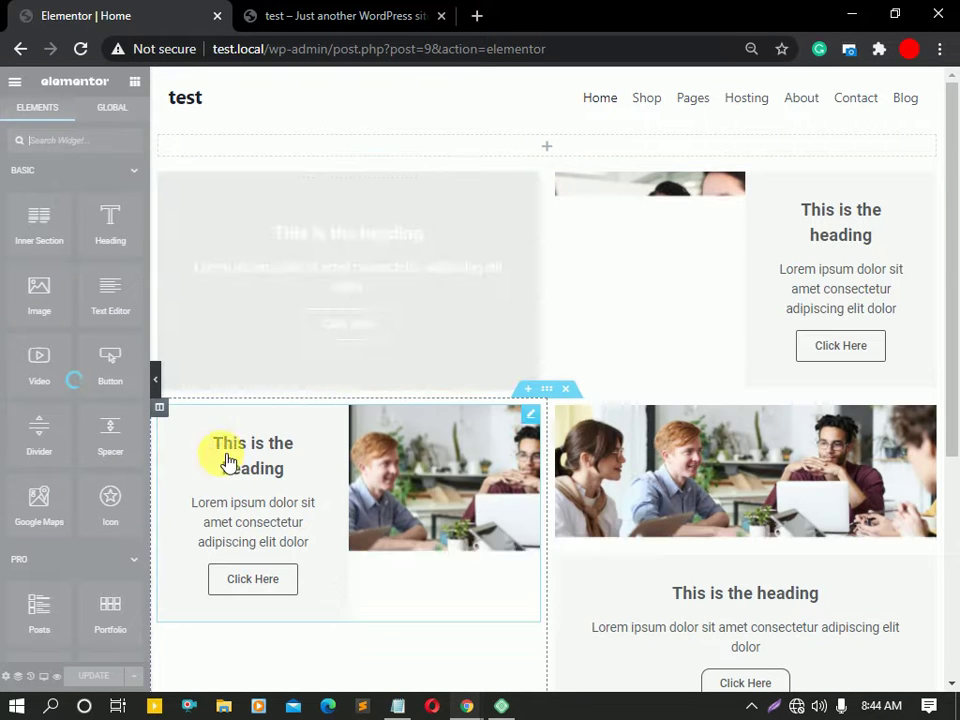
- Add a single-column section below the existing content and place a two-column inner section inside it
scroll(568, 414, down, 4)
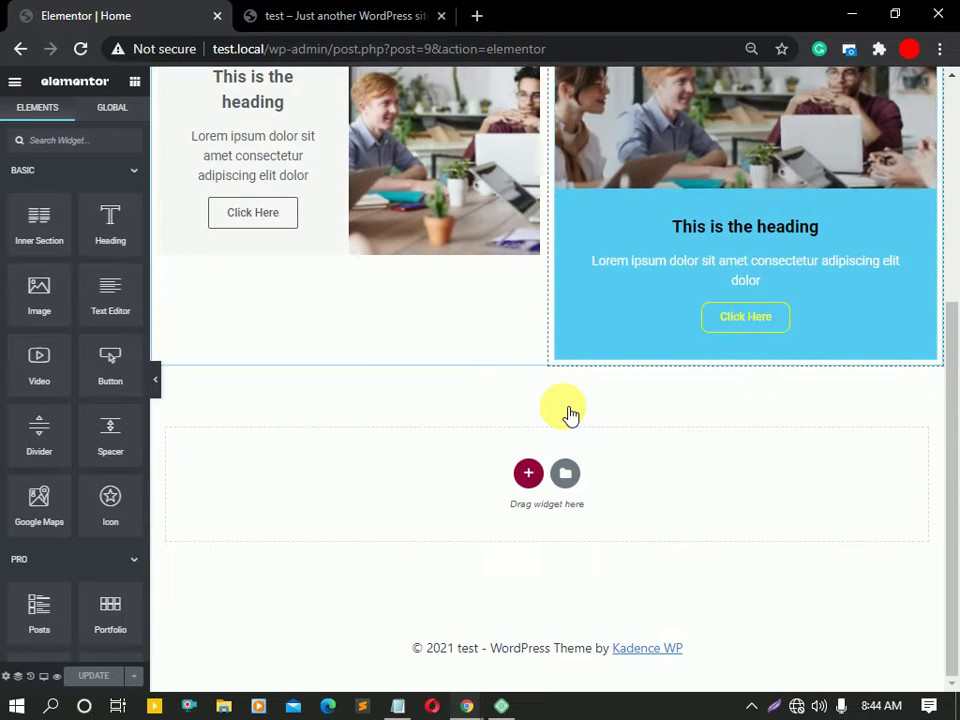
click(528, 472)
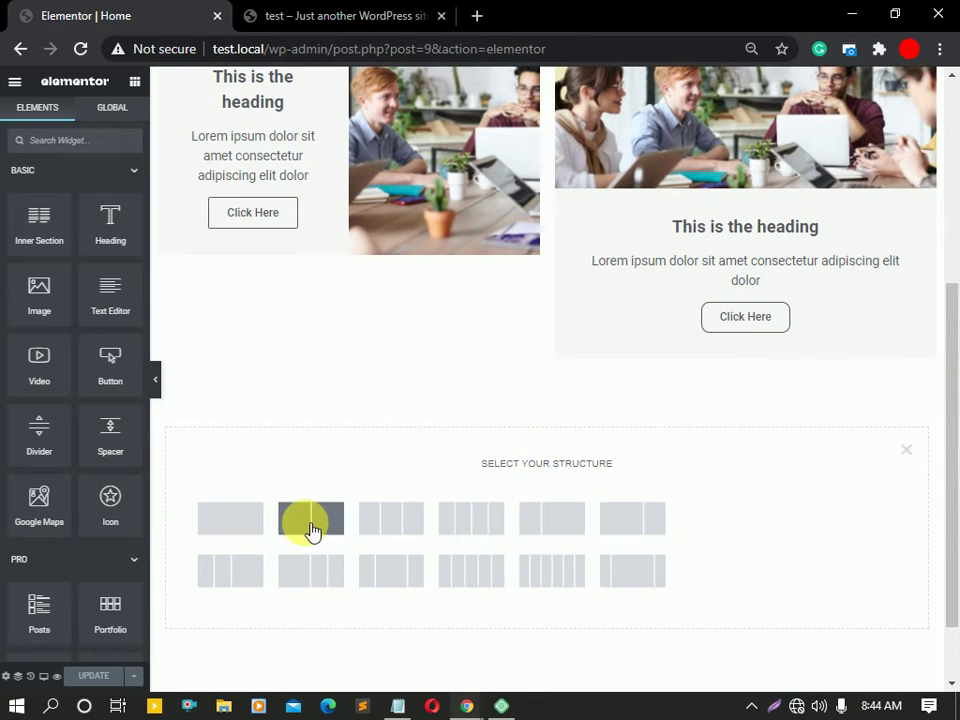
click(250, 530)
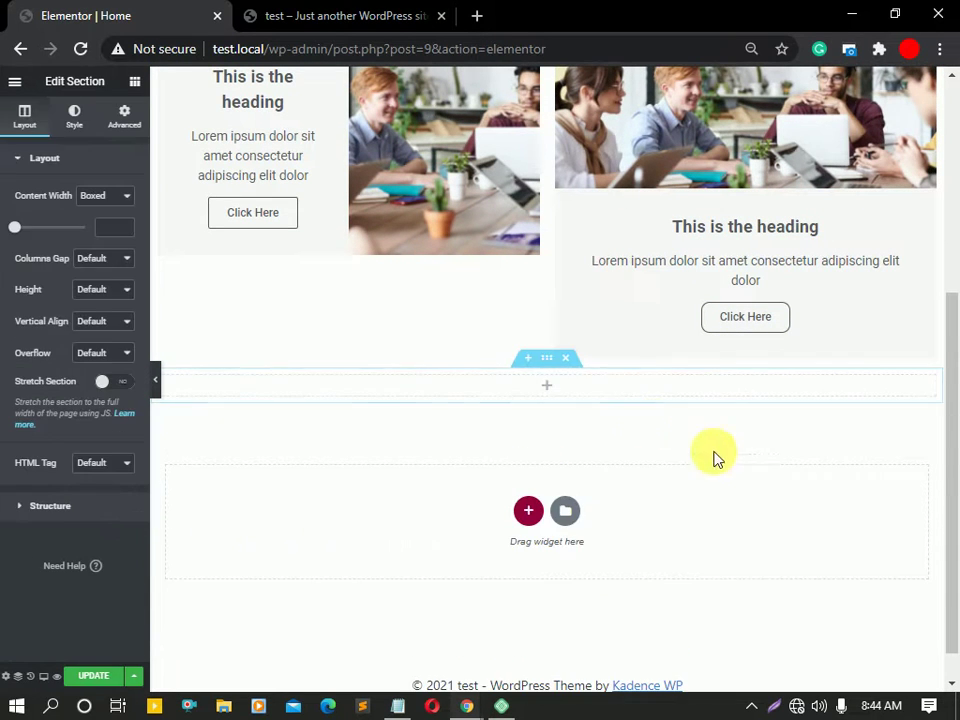
click(134, 81)
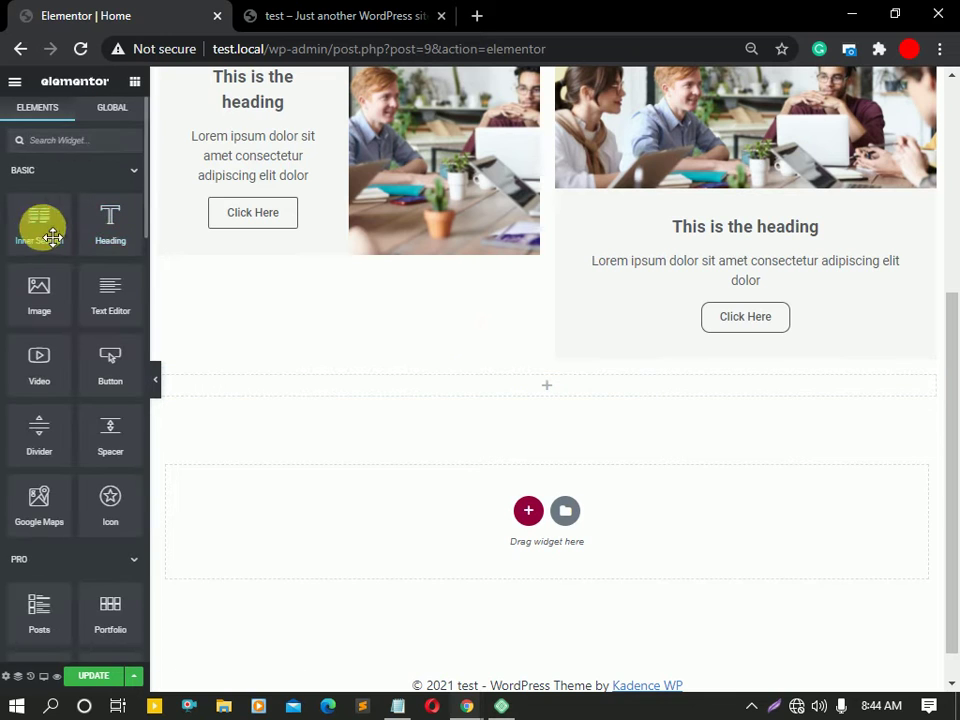
drag(43, 225, 612, 392)
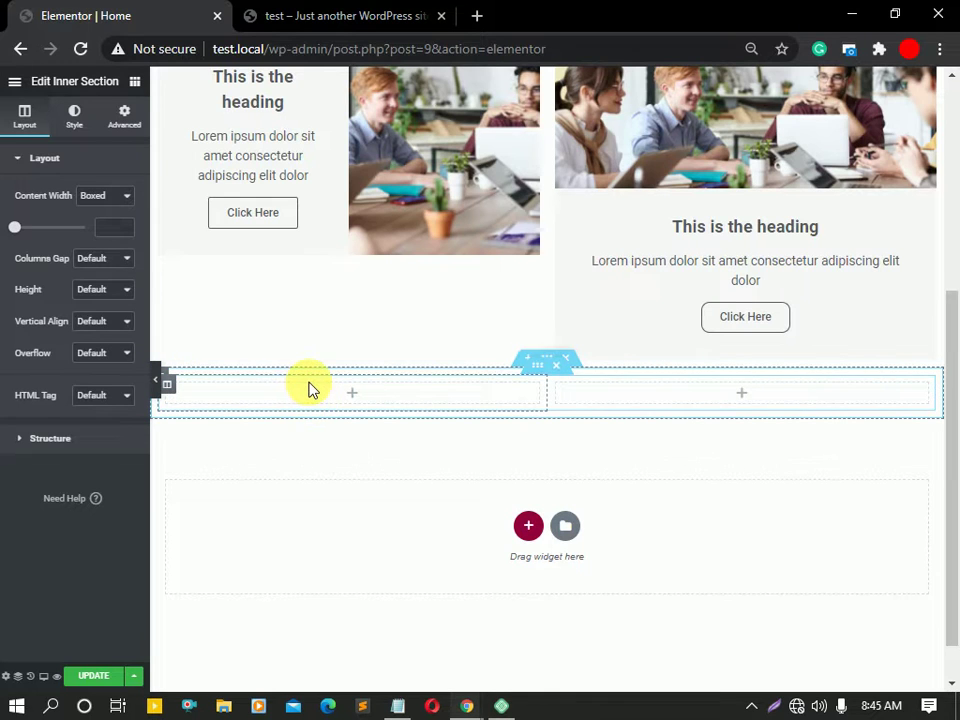
- Find the Call to Action widget and place it in the first column of the new inner section
click(311, 390)
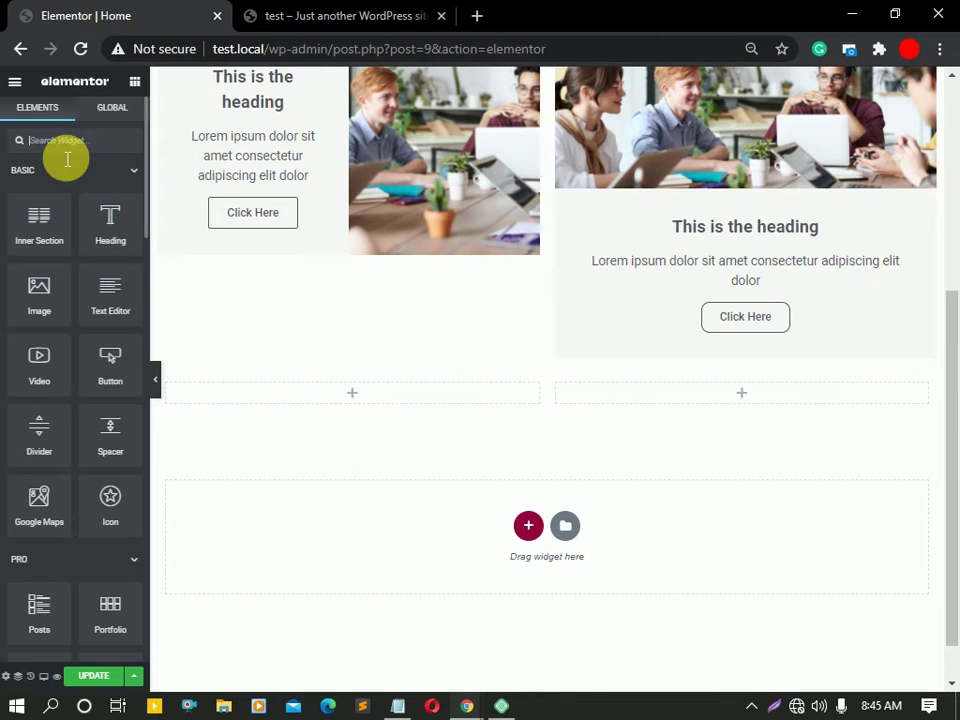
text(call)
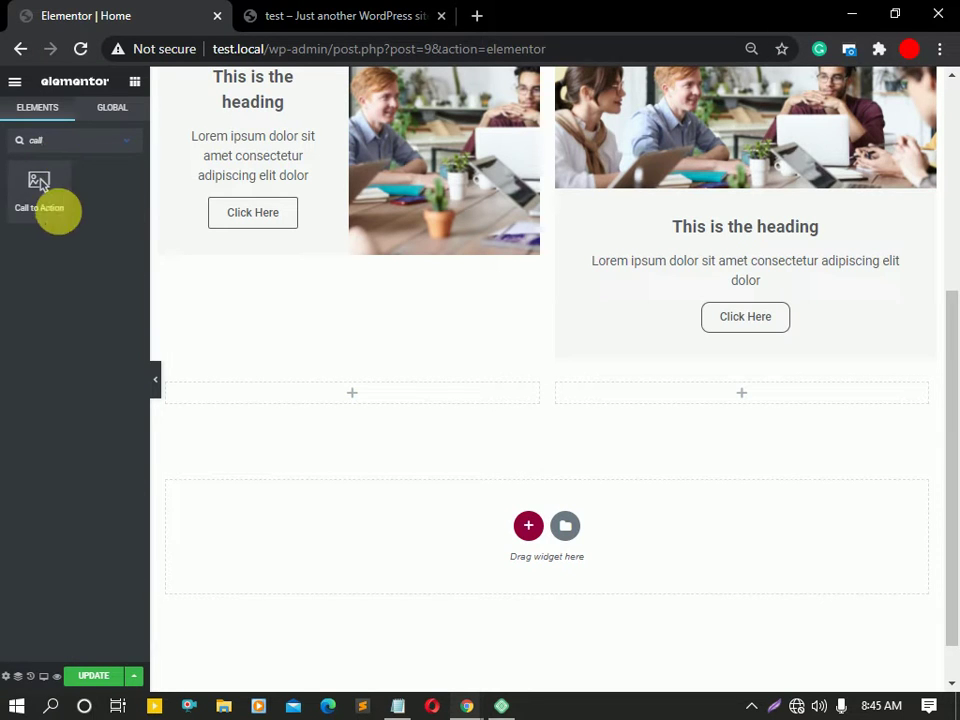
drag(57, 213, 347, 401)
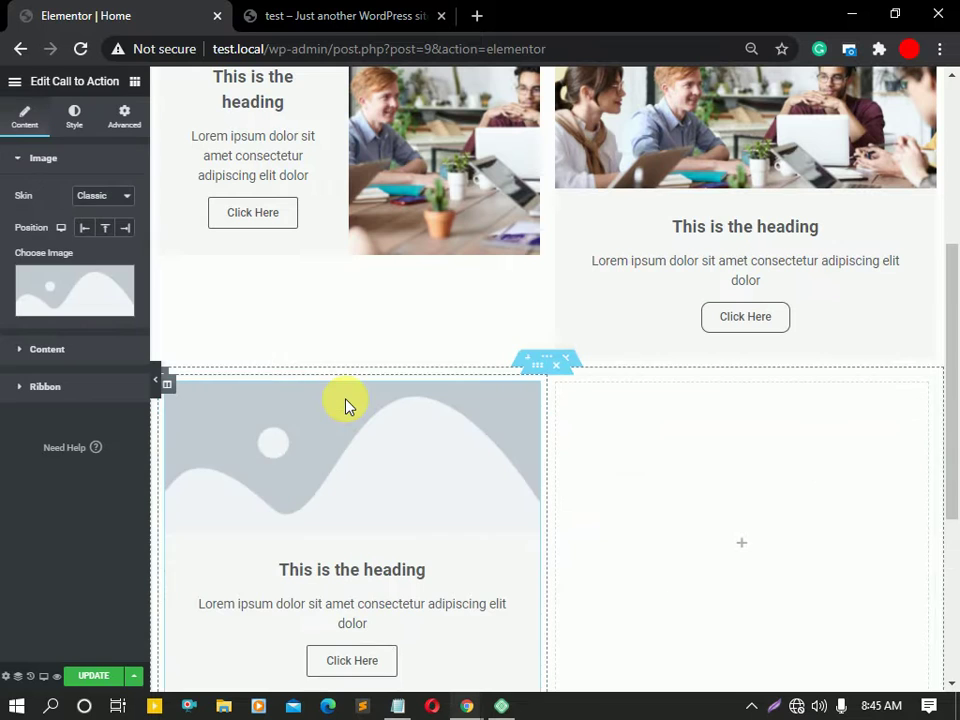
- Set the Call to Action image to the media library photo of two women at a computer
scroll(452, 497, down, 1)
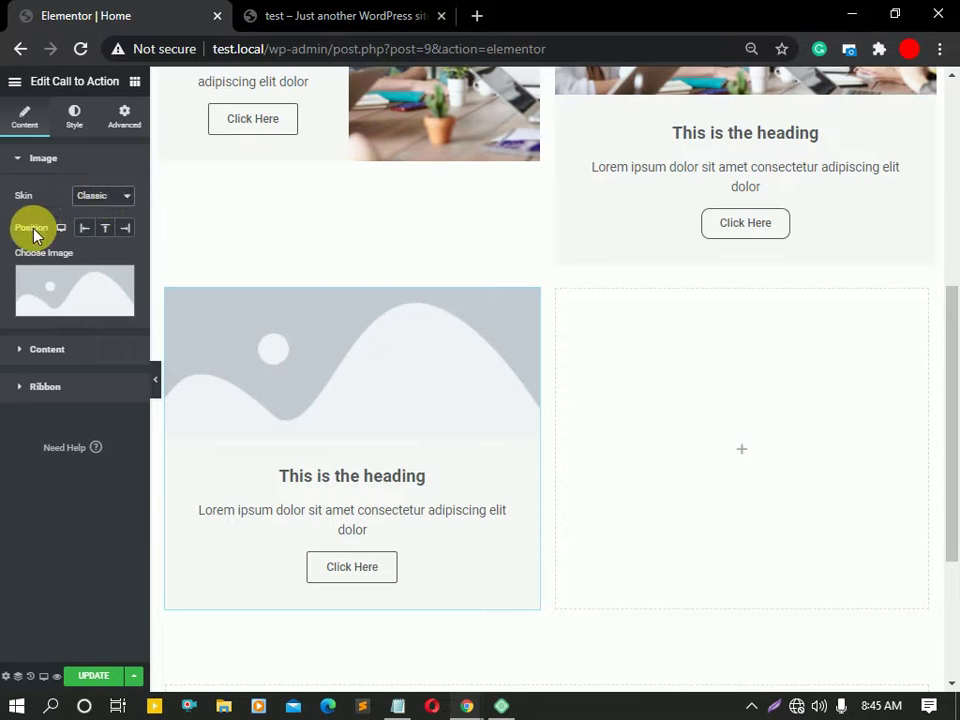
click(47, 296)
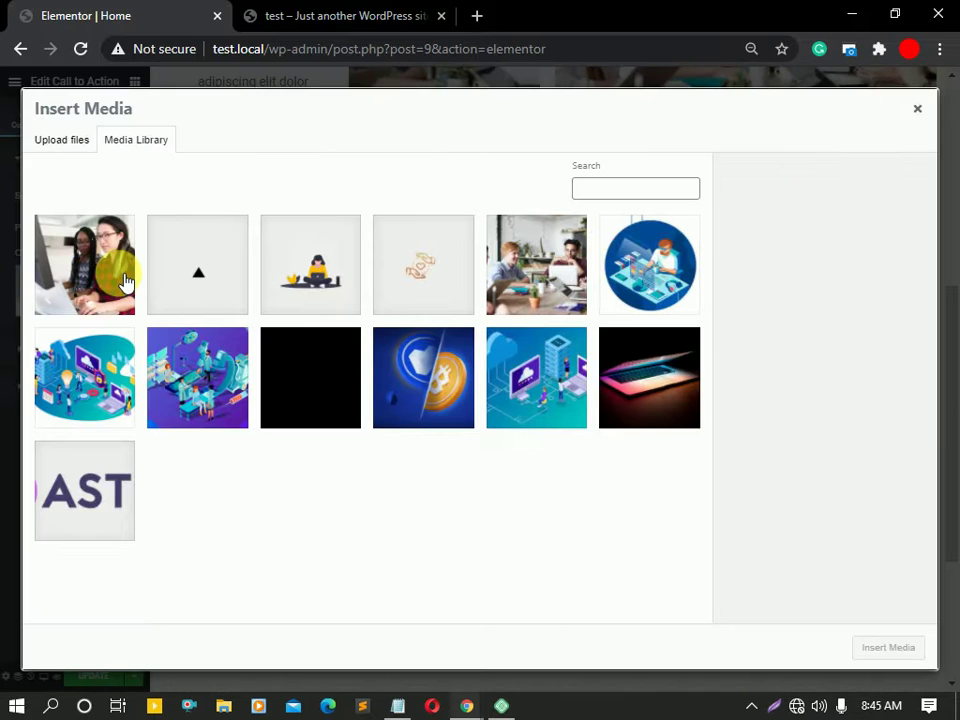
click(126, 283)
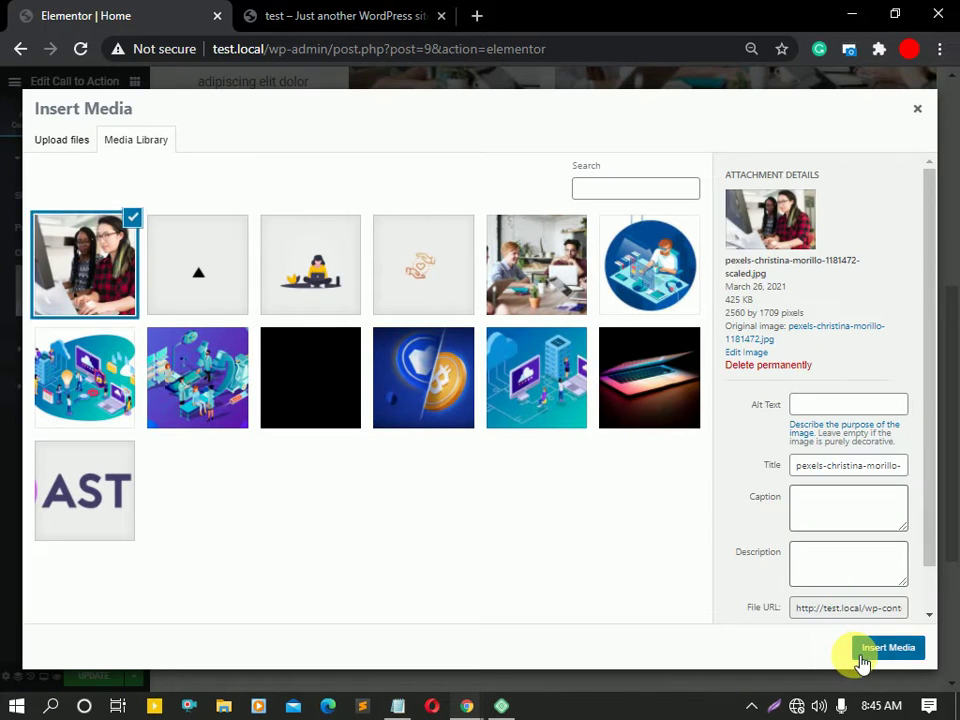
click(887, 648)
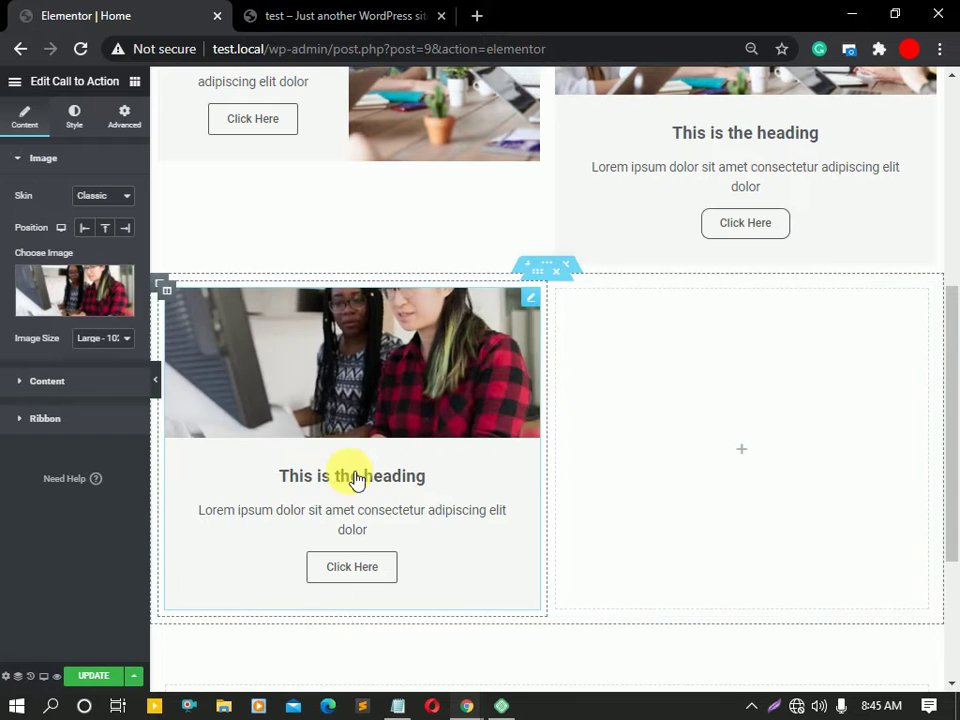
- Set the Call to Action skin to Cover and its image size to 2048 x 2048
click(88, 195)
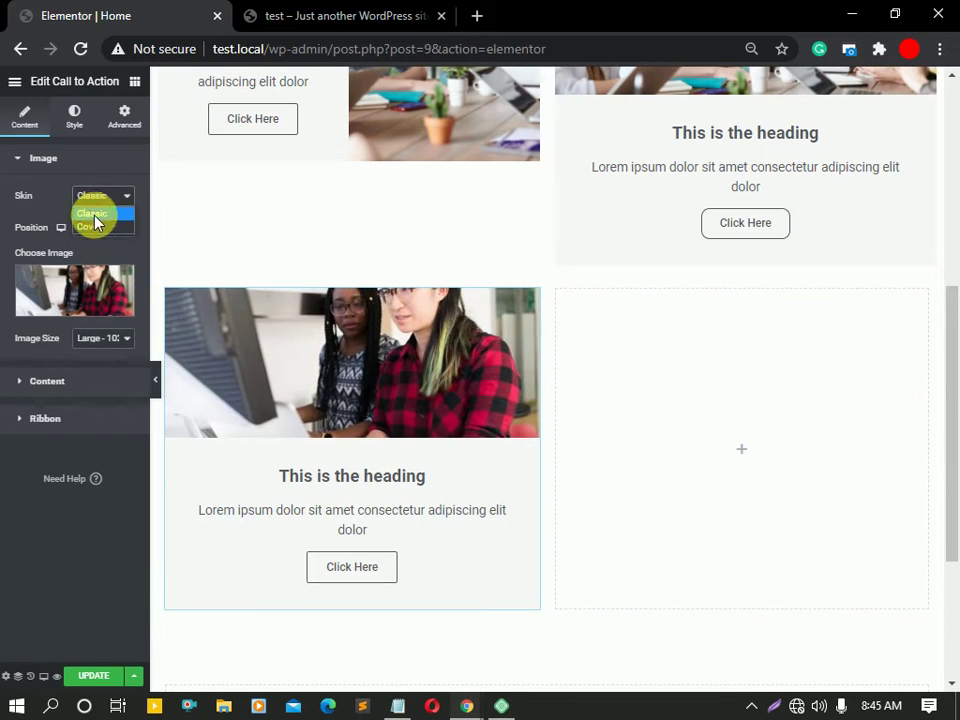
click(92, 227)
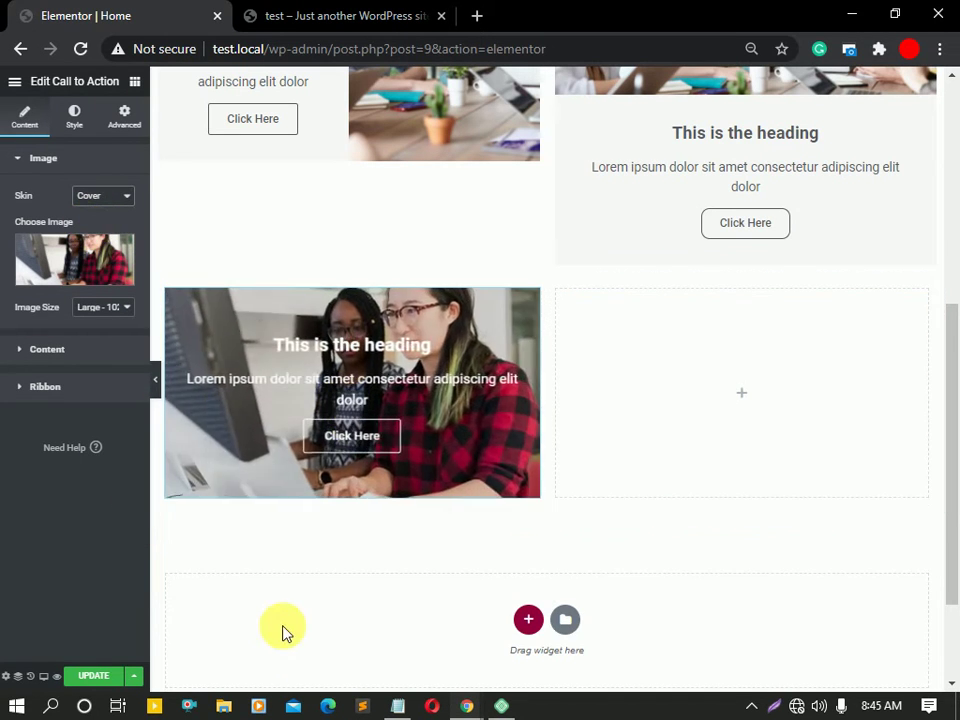
scroll(658, 294, up, 3)
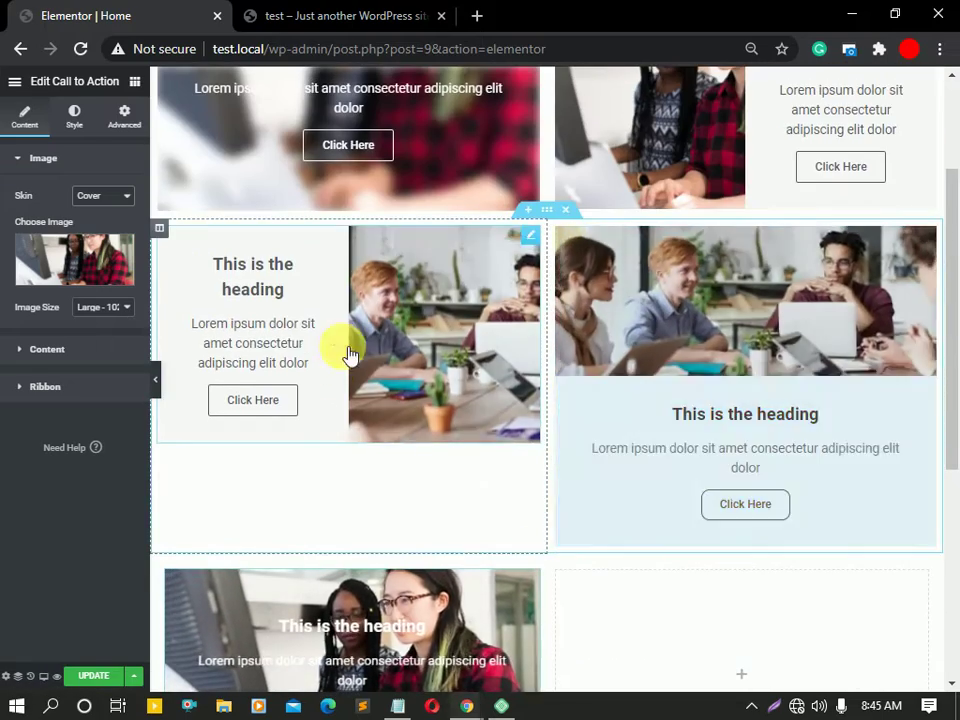
scroll(349, 355, up, 2)
scroll(312, 262, down, 5)
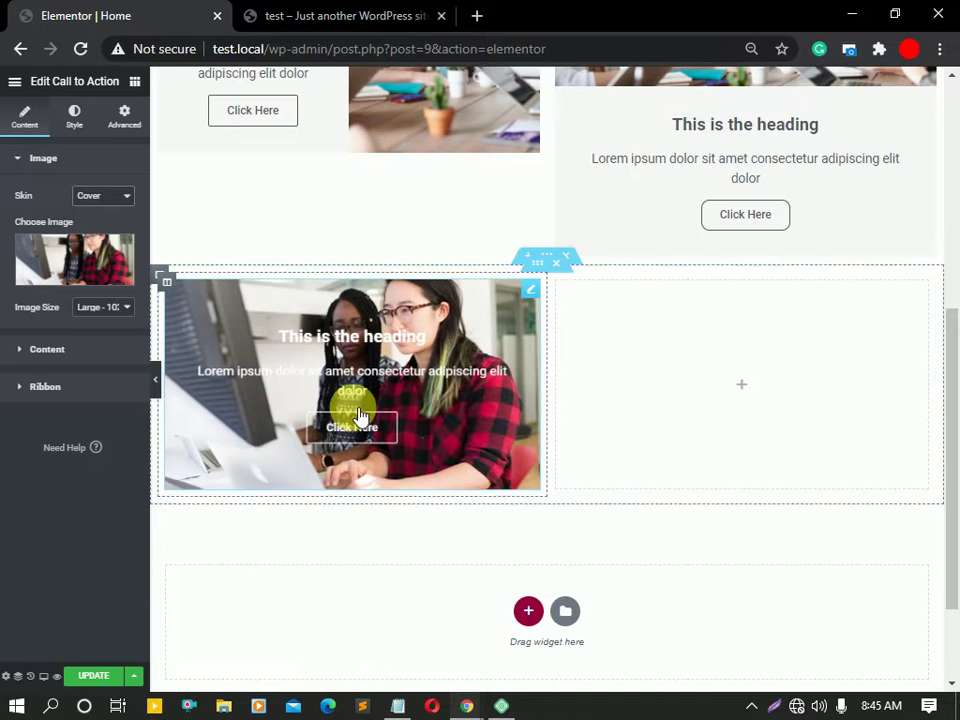
click(88, 309)
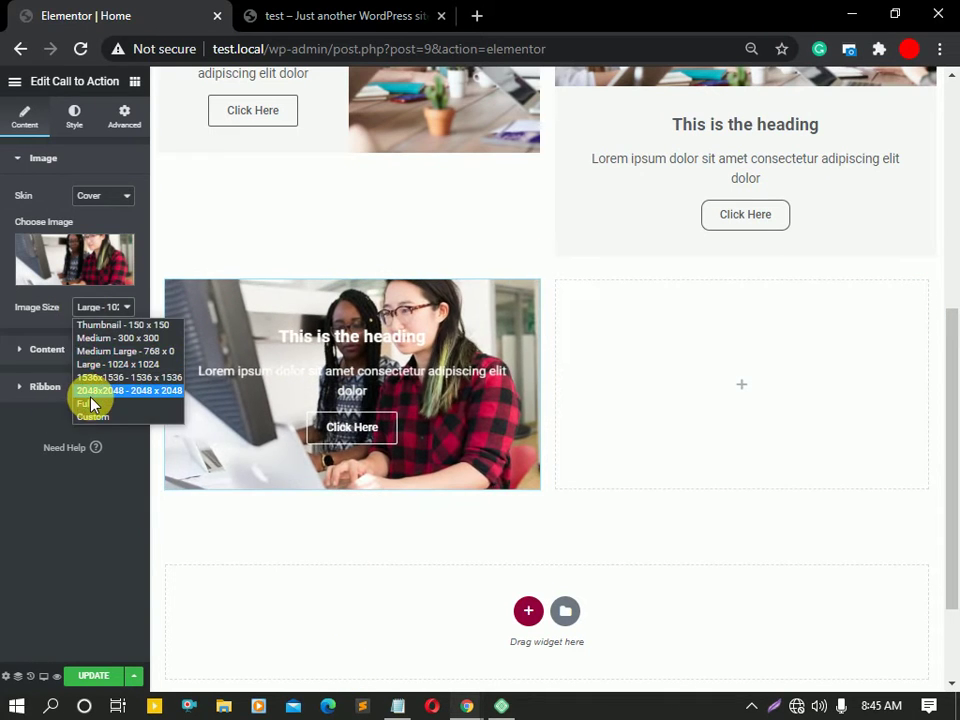
click(92, 390)
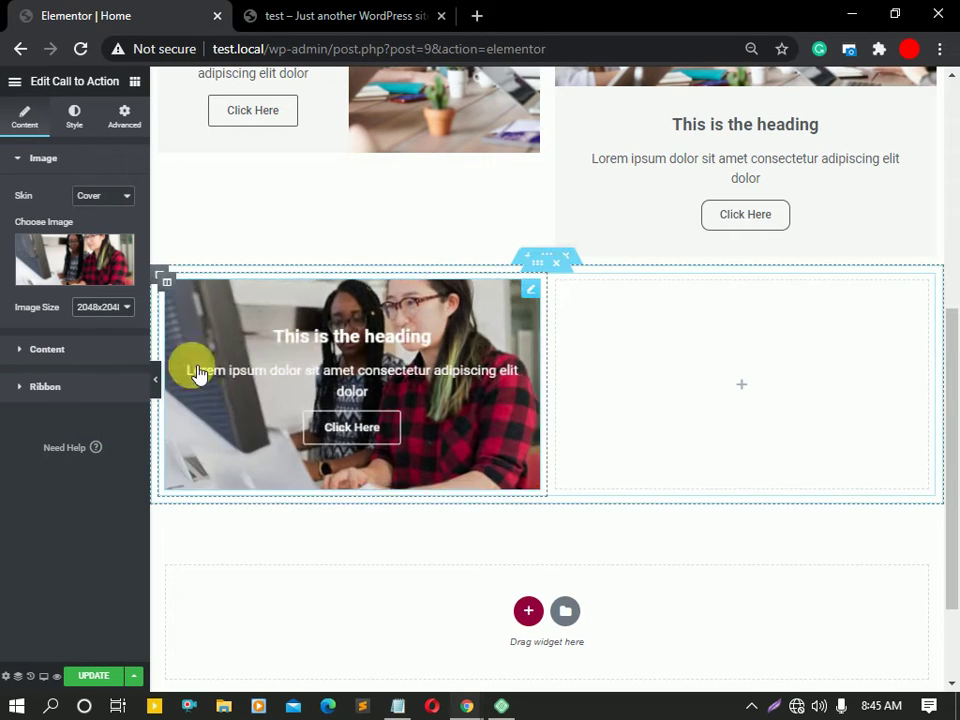
- Review the Call to Action's title, description, button text and link settings
click(80, 360)
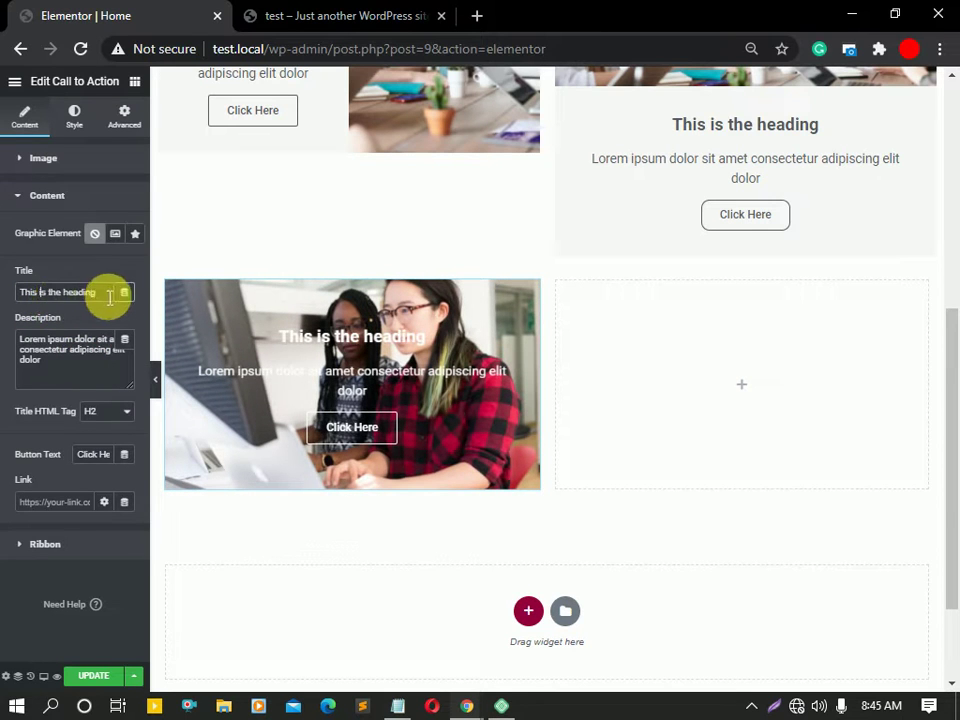
drag(115, 308, 4, 306)
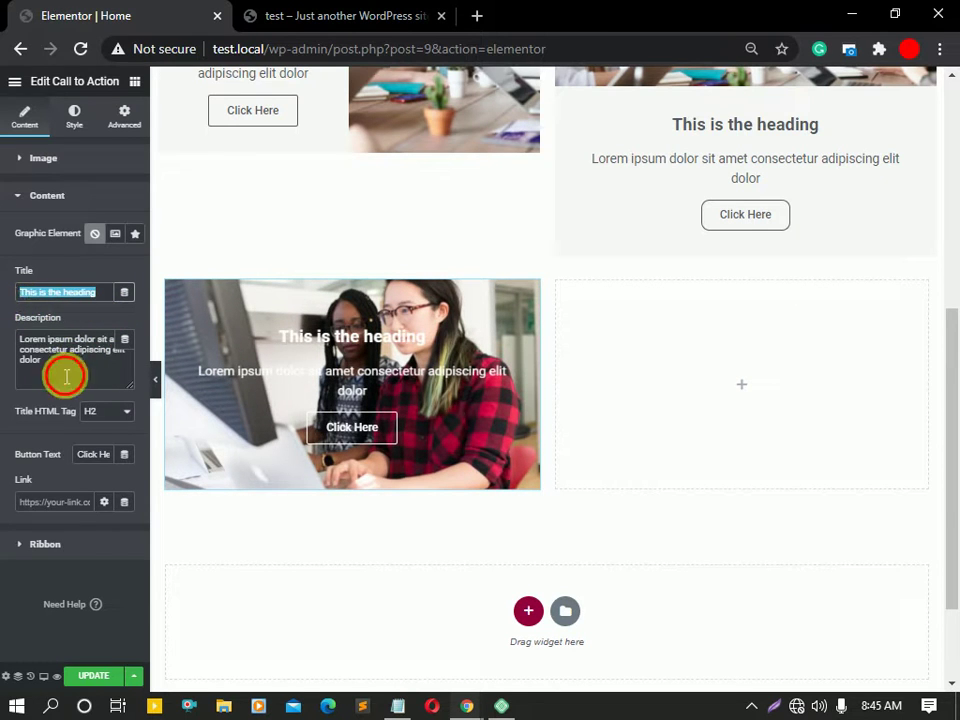
drag(64, 375, 12, 347)
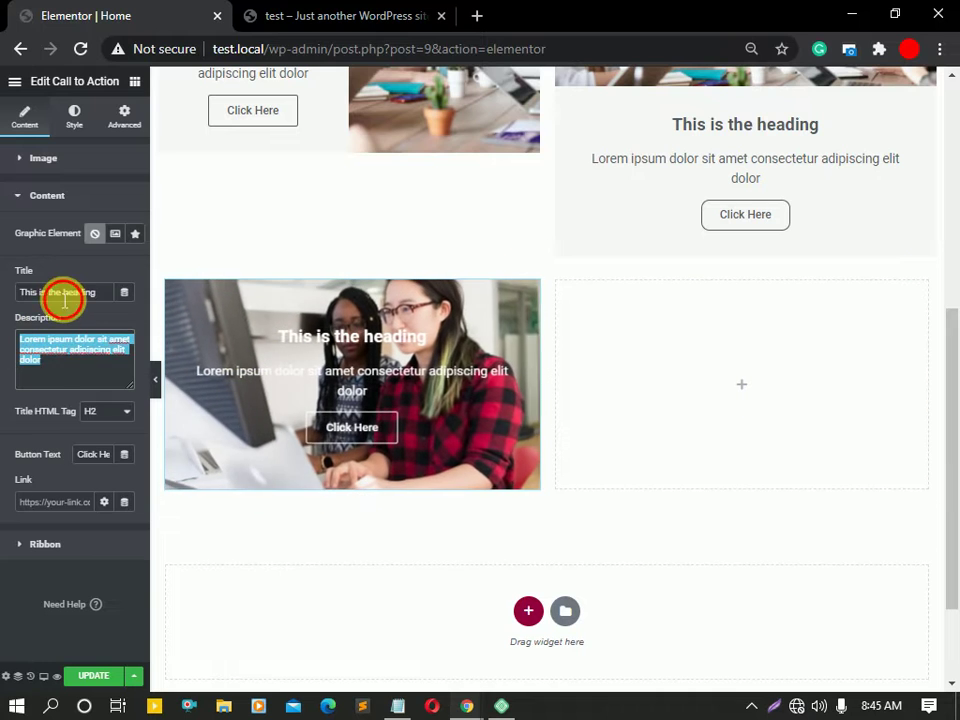
triple_click(64, 294)
triple_click(30, 343)
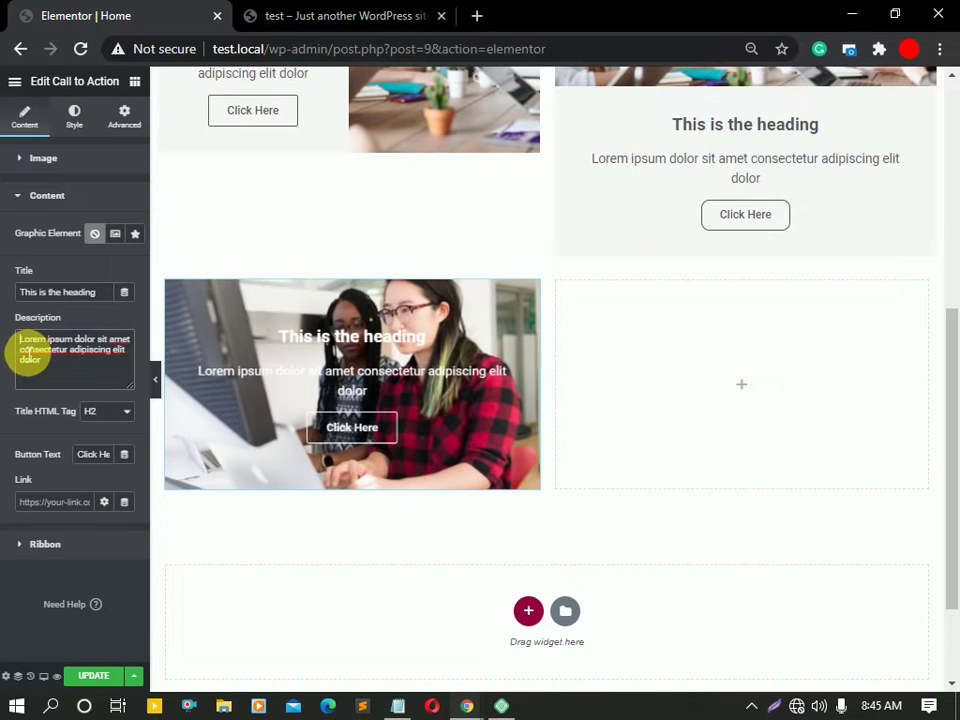
triple_click(94, 455)
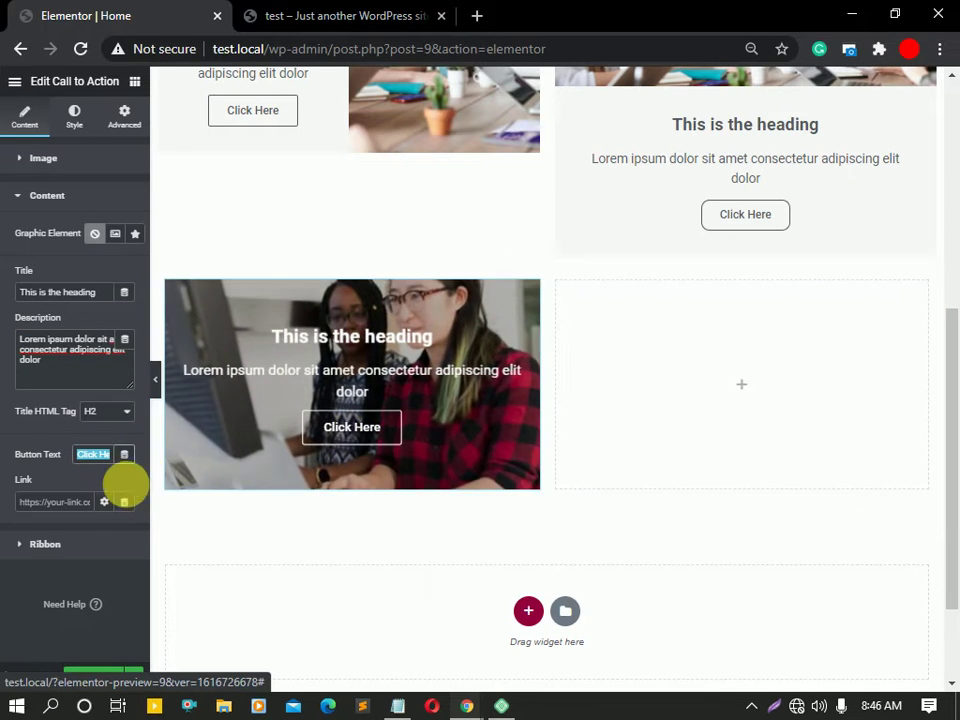
click(79, 506)
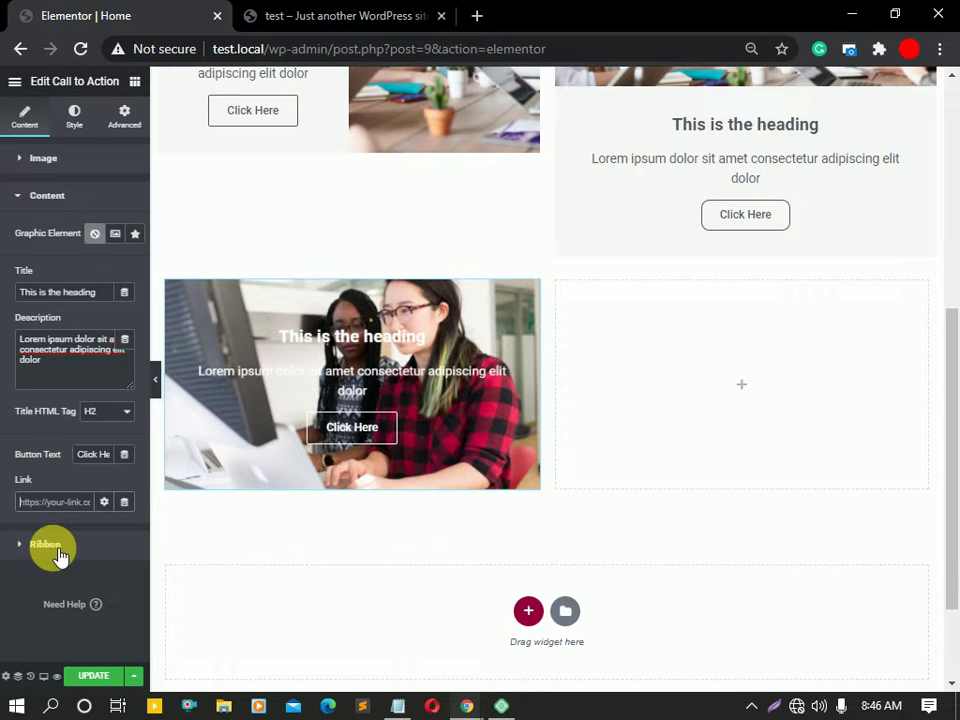
- Add a ribbon with the title "shrth" to the Call to Action box
click(50, 545)
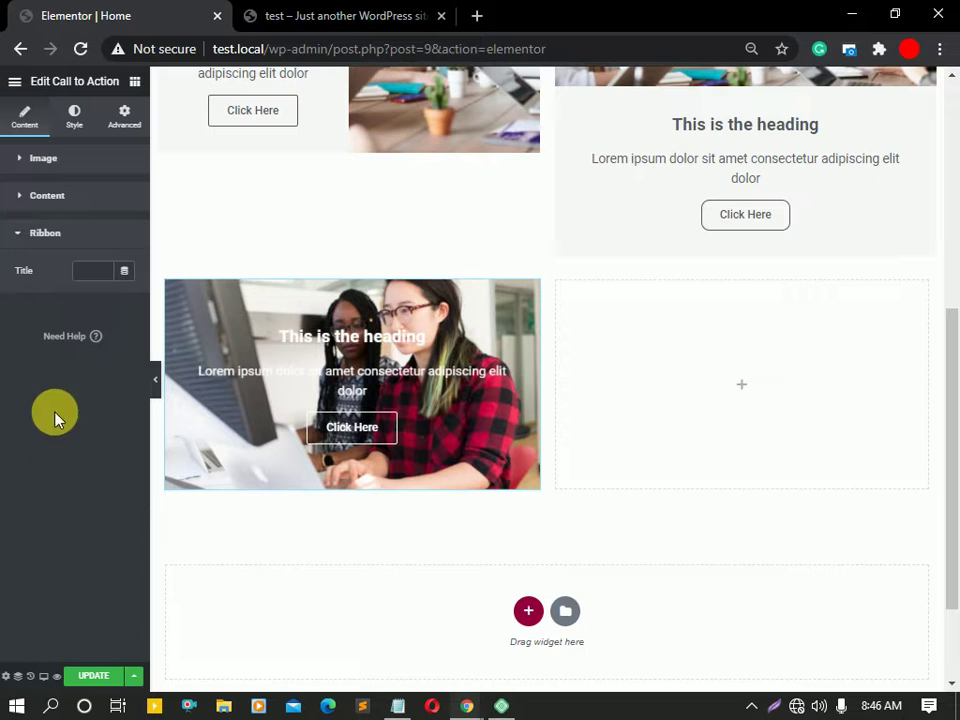
click(68, 271)
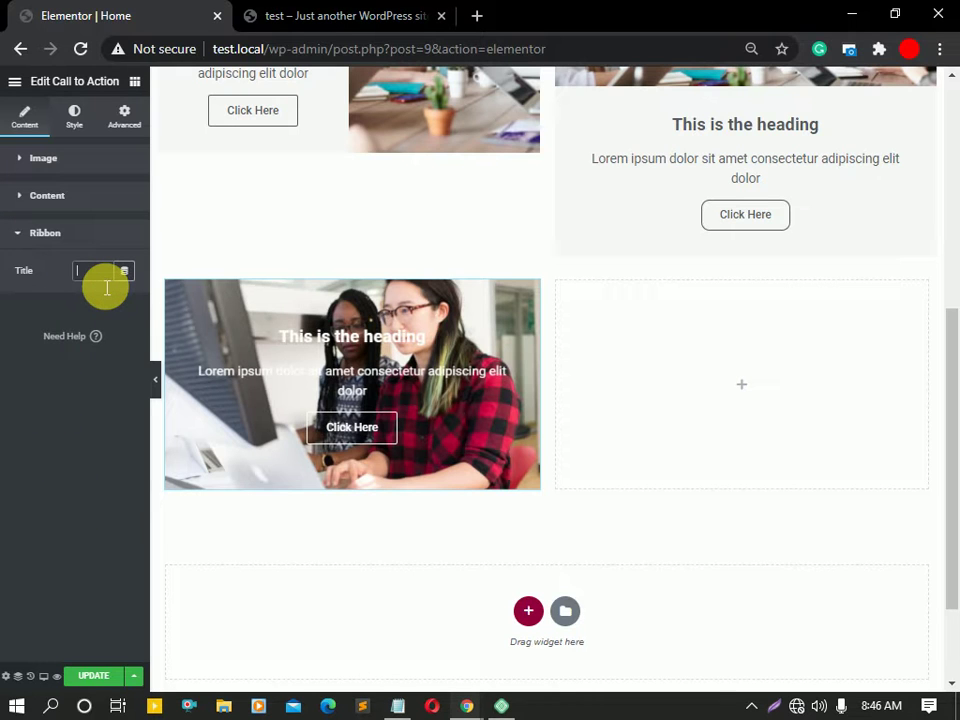
text(shrth)
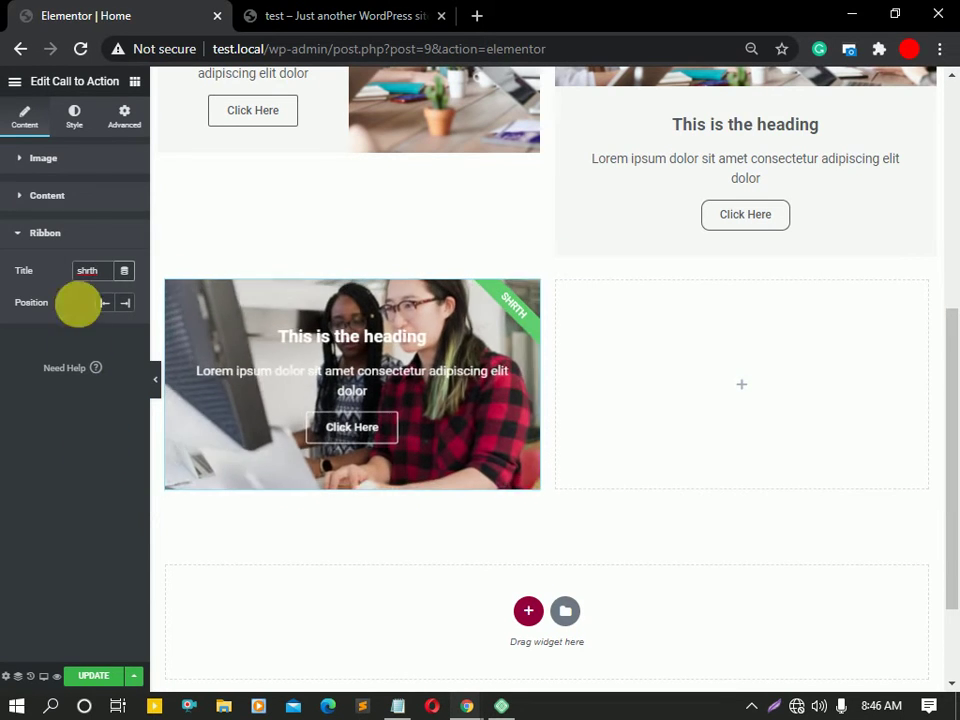
click(70, 240)
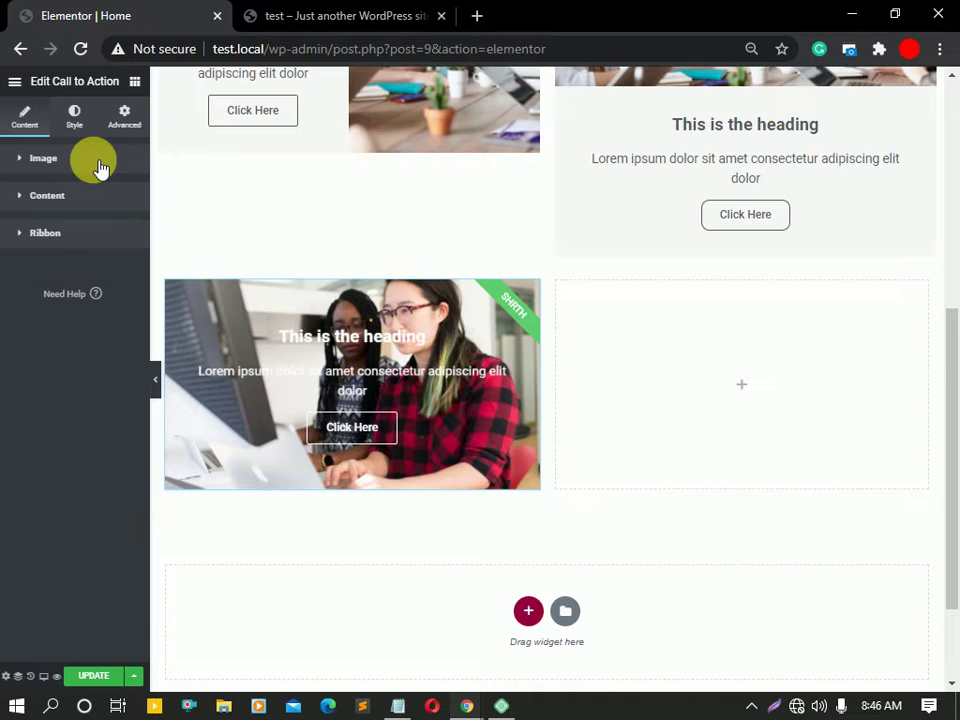
- Set the Call to Action box height to 300 px and try the horizontal alignments, ending on centered
click(76, 117)
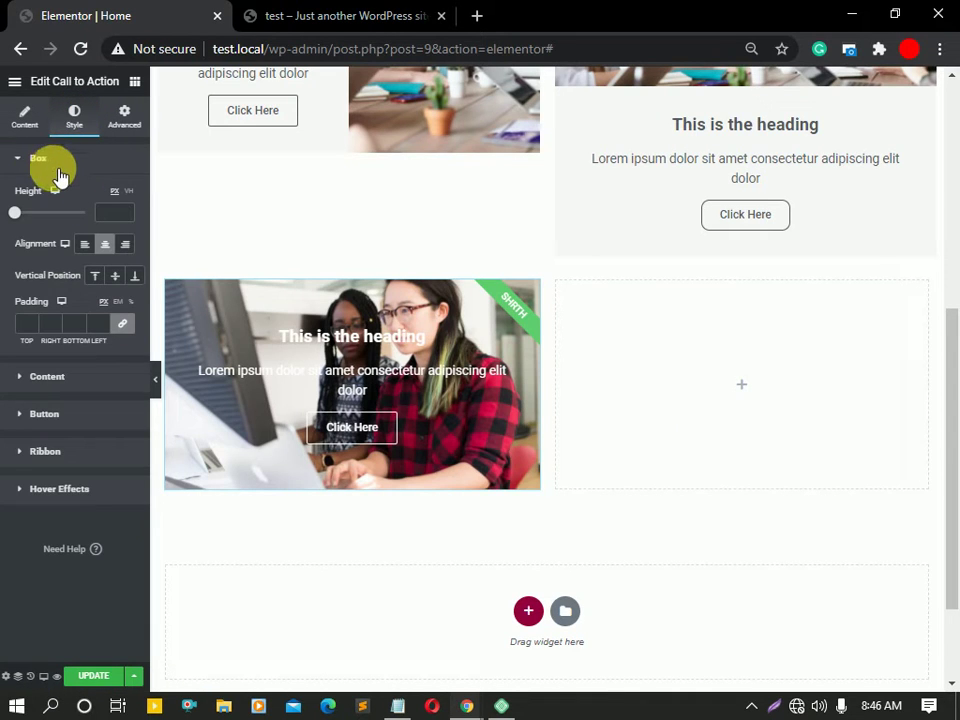
mouse_move(14, 214)
mouse_down()
mouse_move(84, 219)
mouse_move(21, 214)
mouse_move(31, 216)
mouse_up()
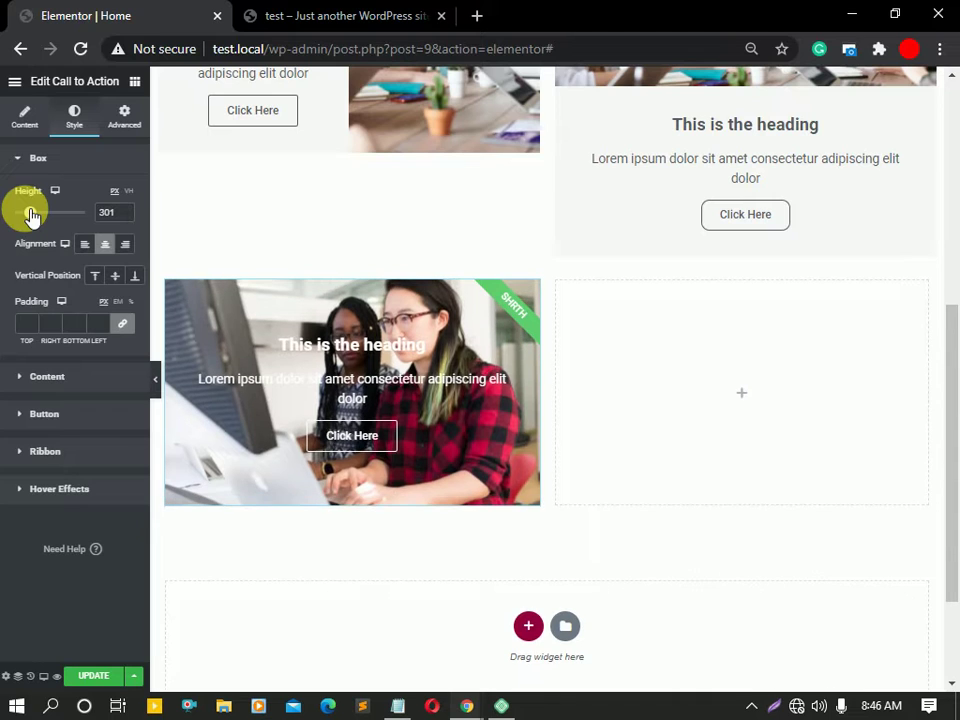
click(88, 243)
click(106, 243)
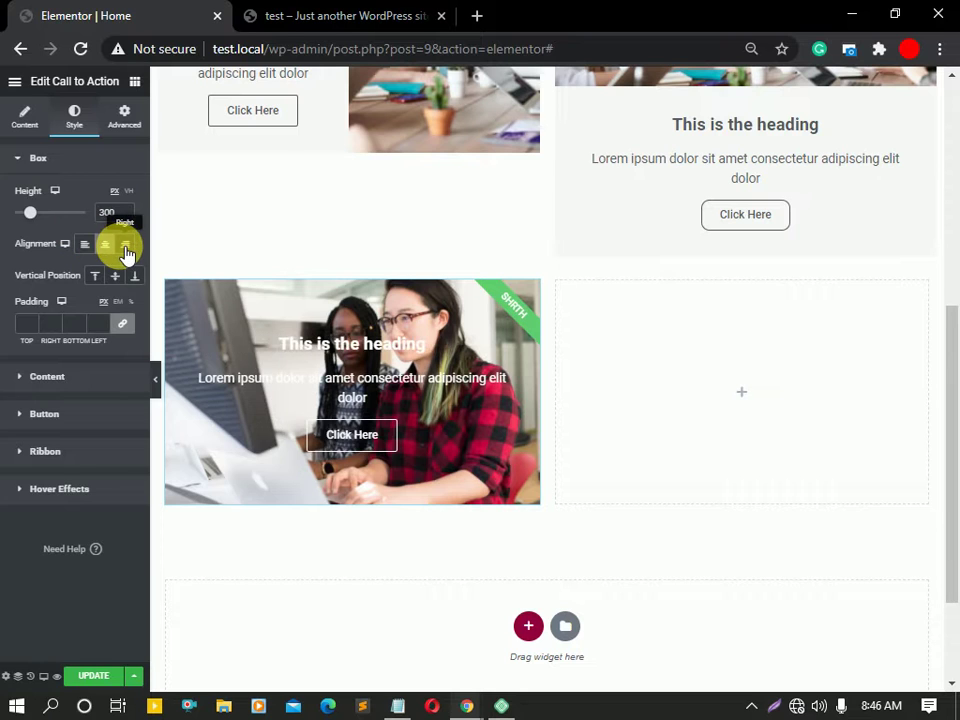
click(125, 245)
click(105, 244)
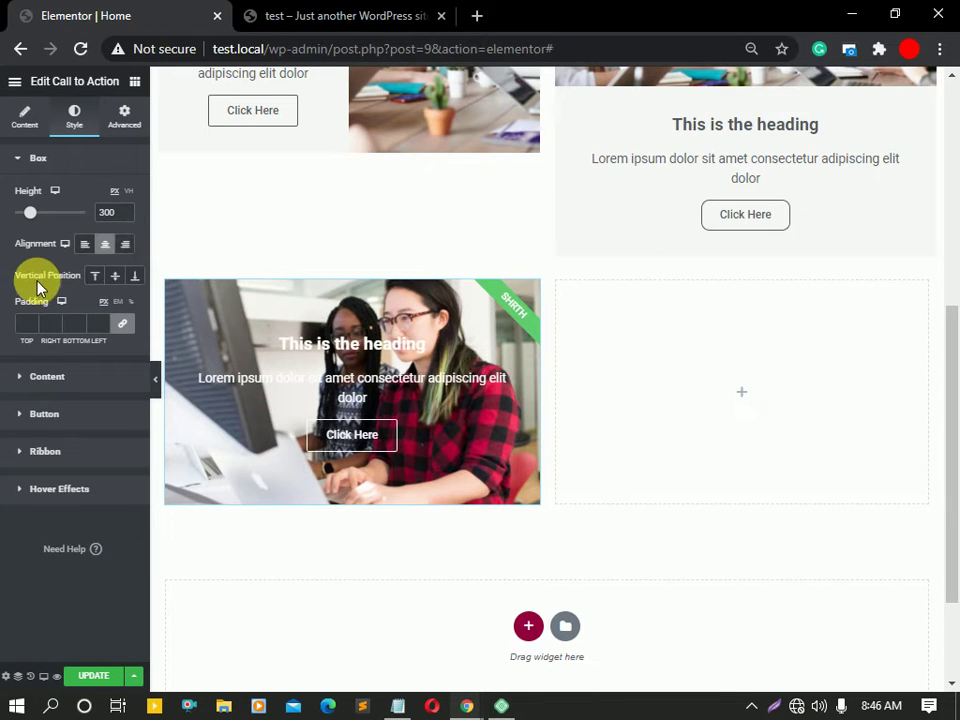
- Try the top and middle vertical positions for the box content, then set it to Bottom
click(96, 276)
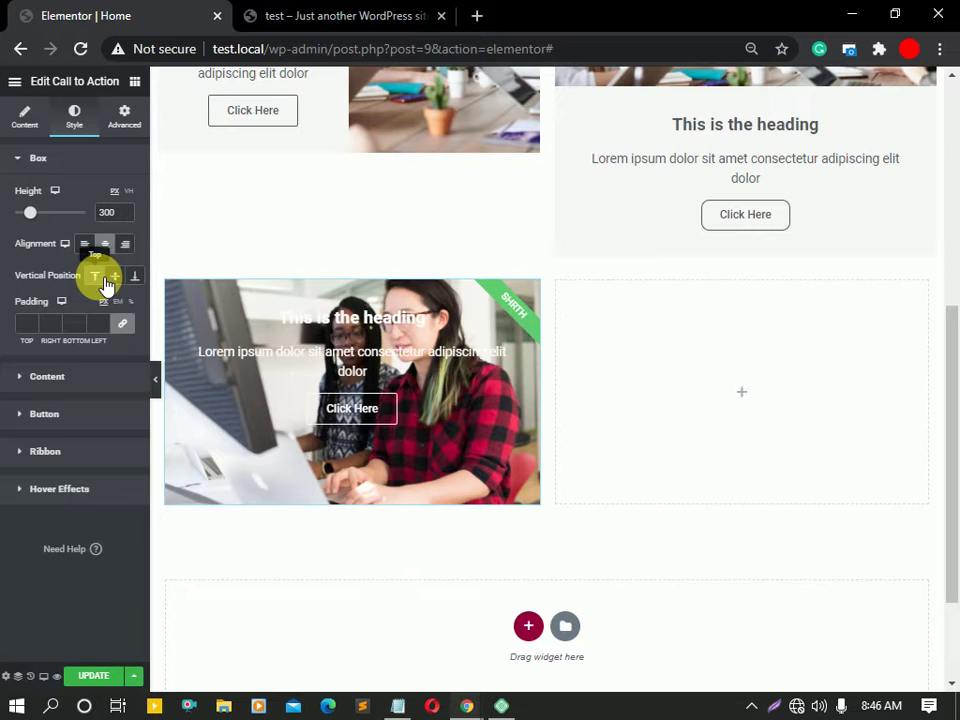
click(116, 279)
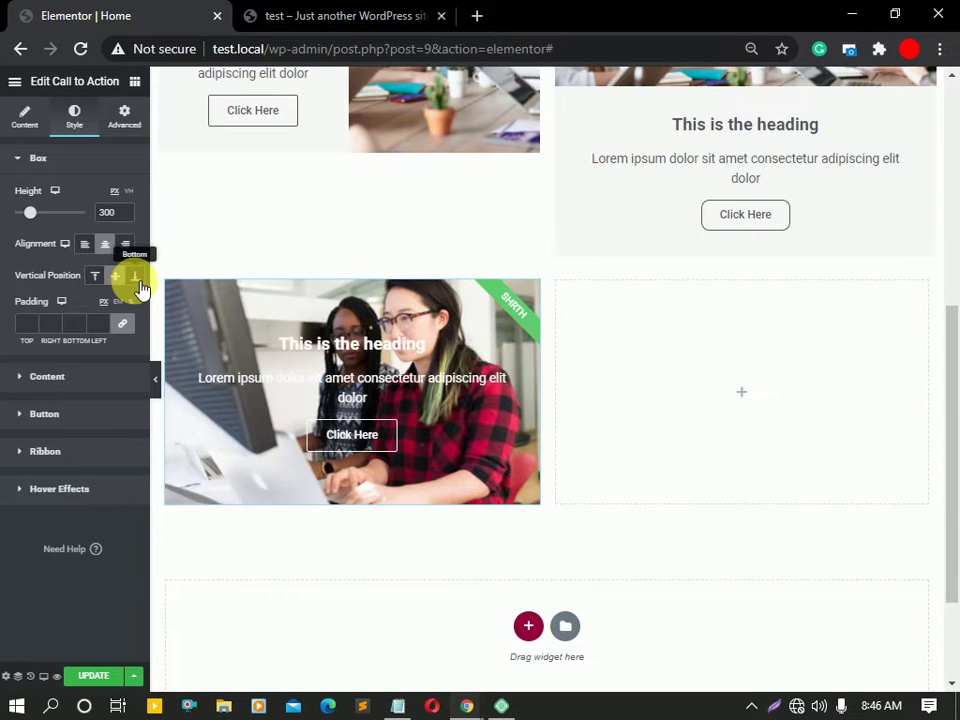
click(136, 278)
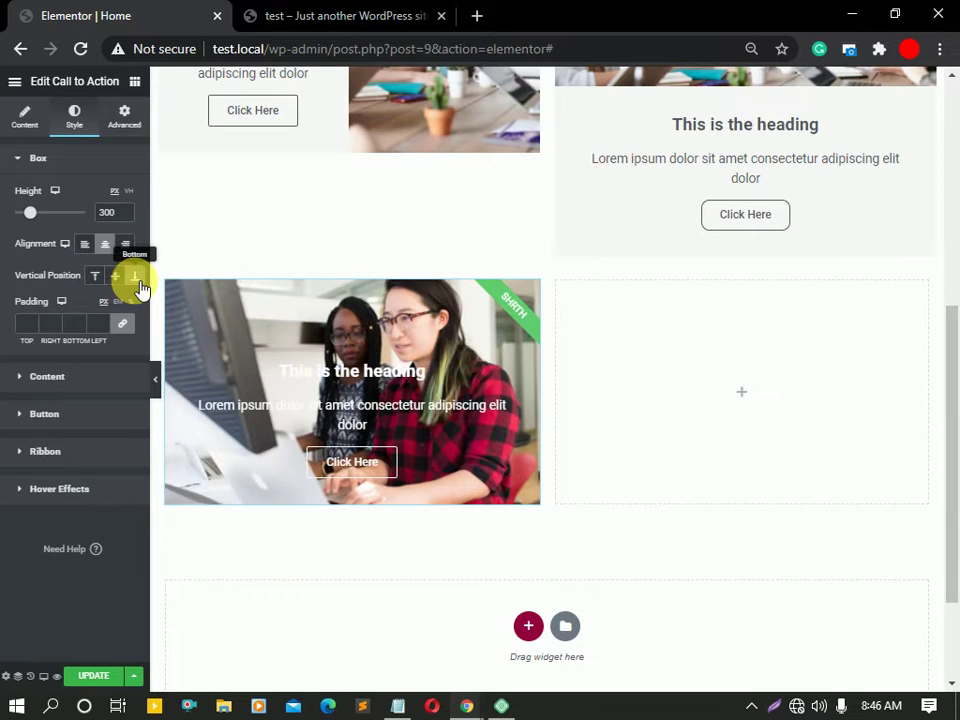
- Set the Call to Action title's font size to 40 px, its weight to 900 and its spacing to 41
click(40, 380)
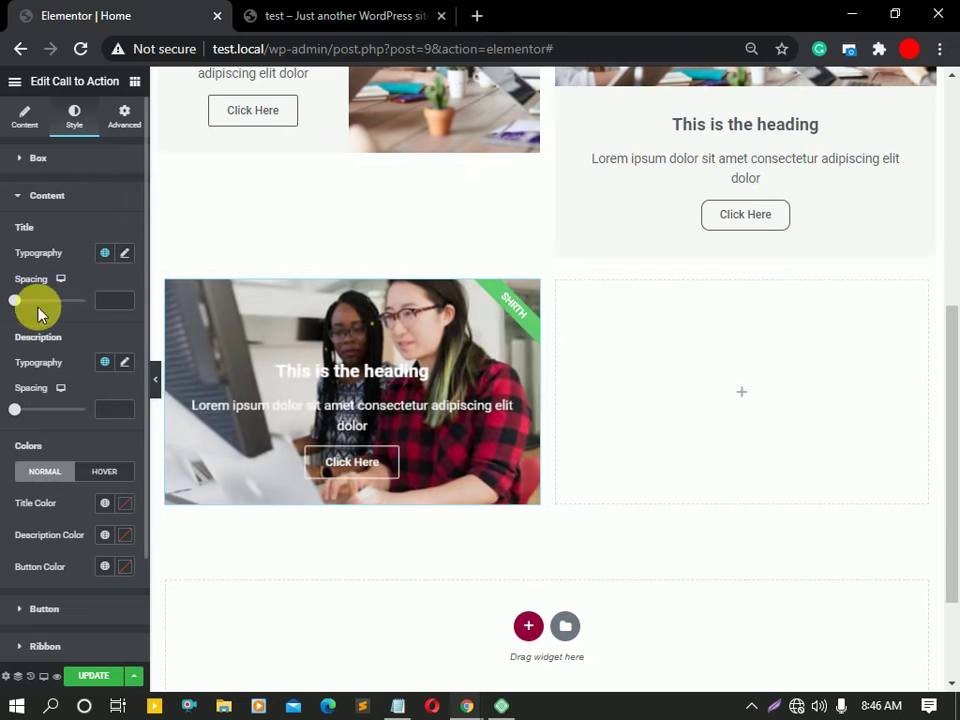
click(124, 253)
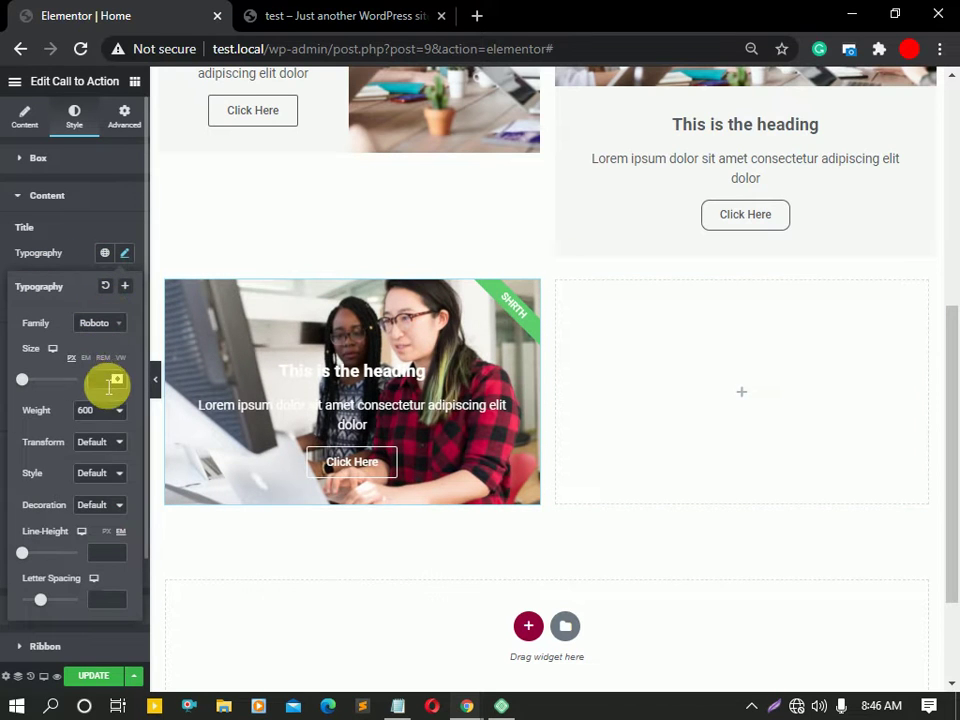
text(18)
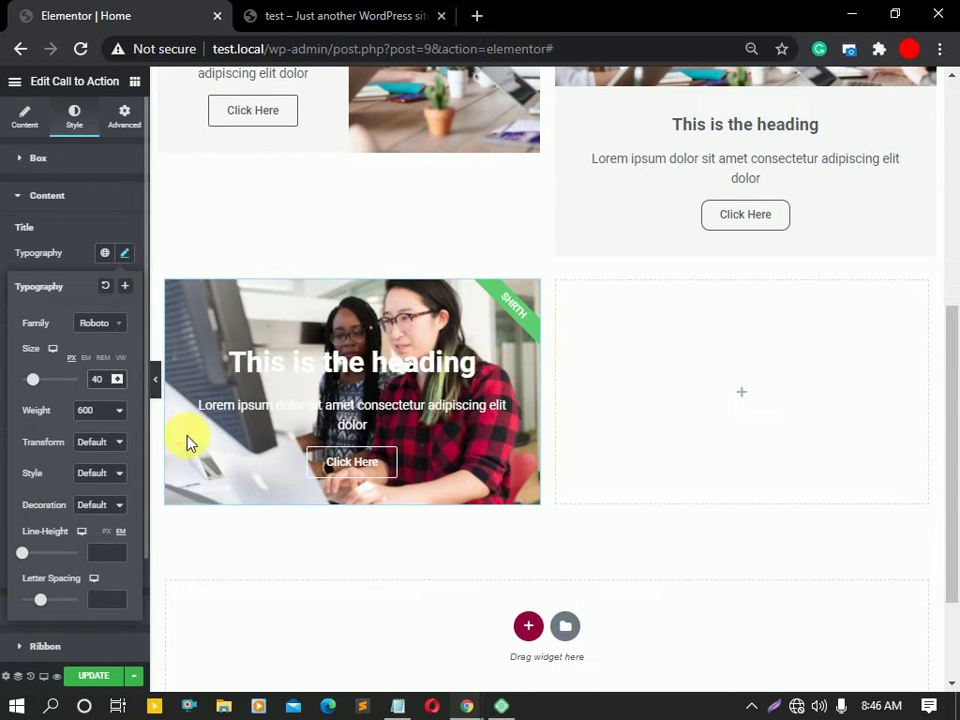
click(95, 412)
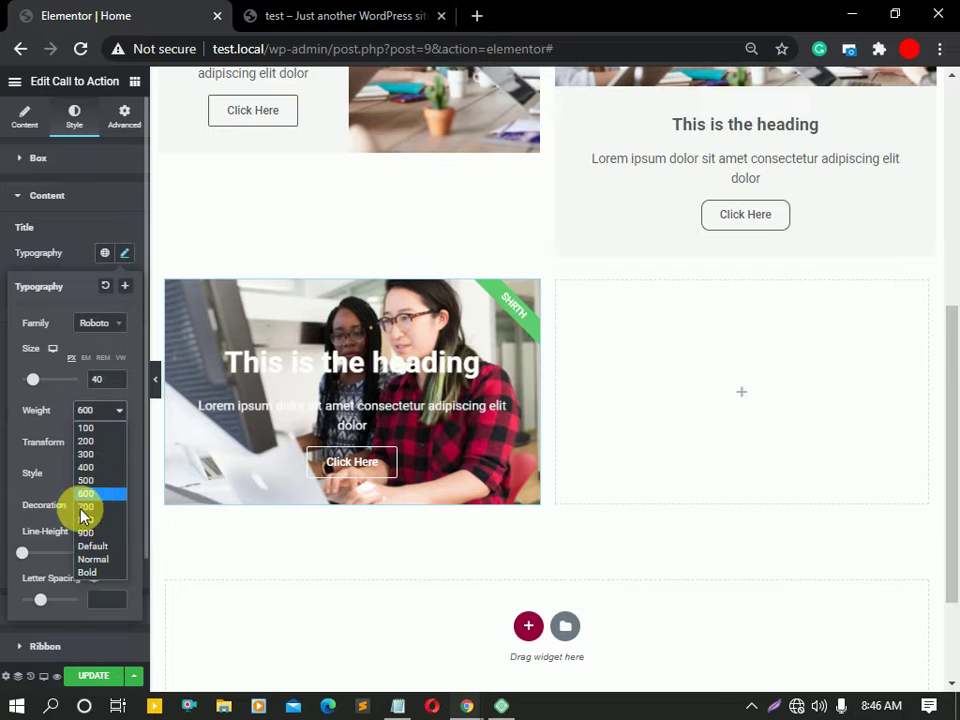
click(84, 533)
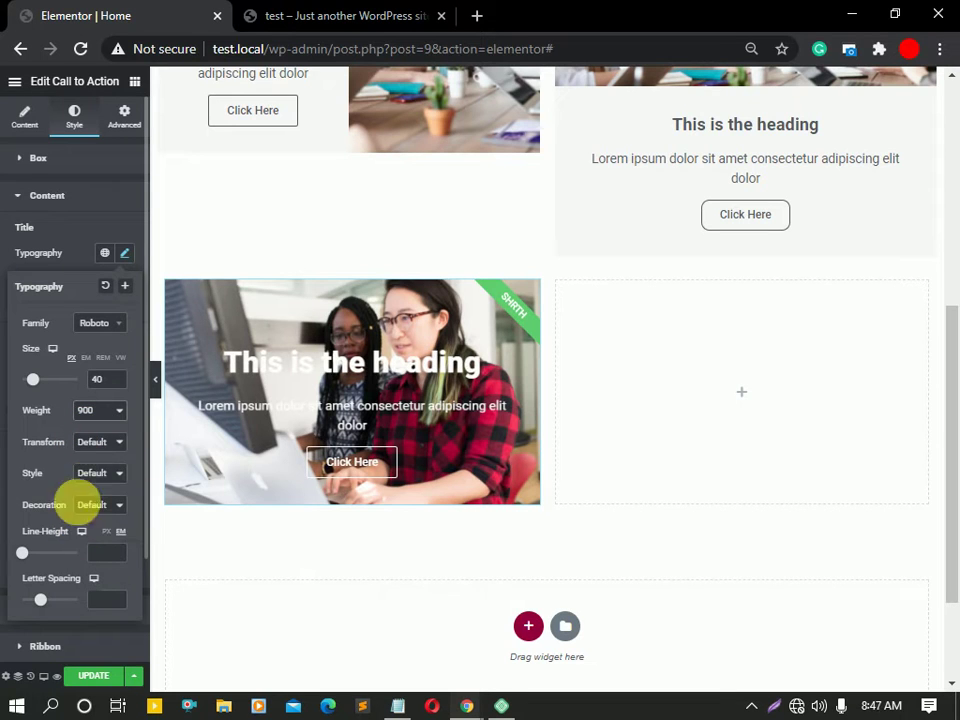
click(126, 256)
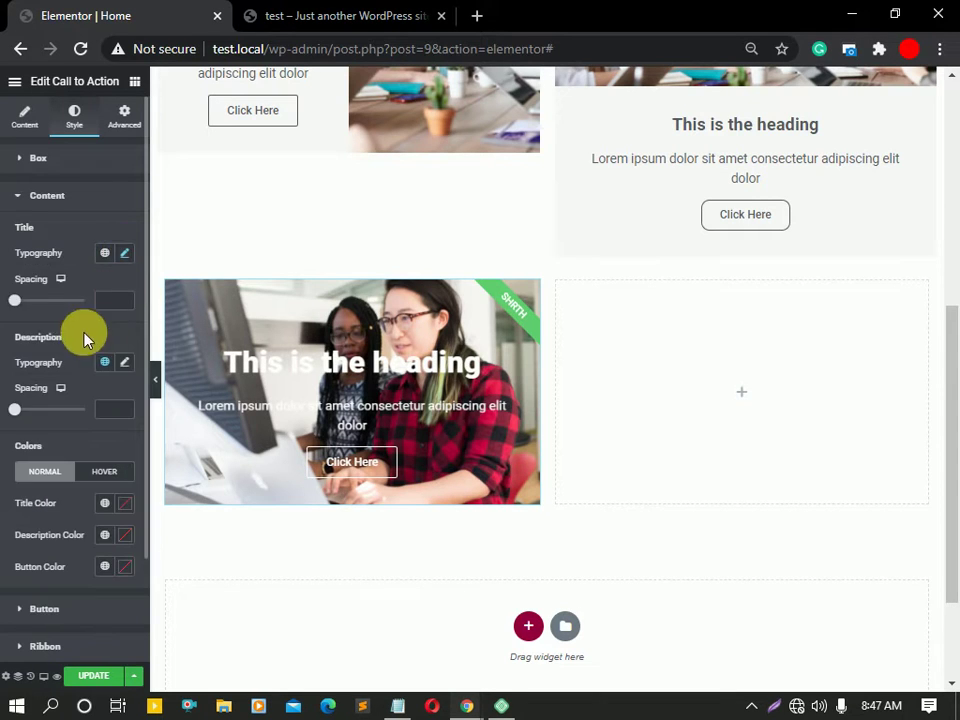
drag(20, 300, 50, 306)
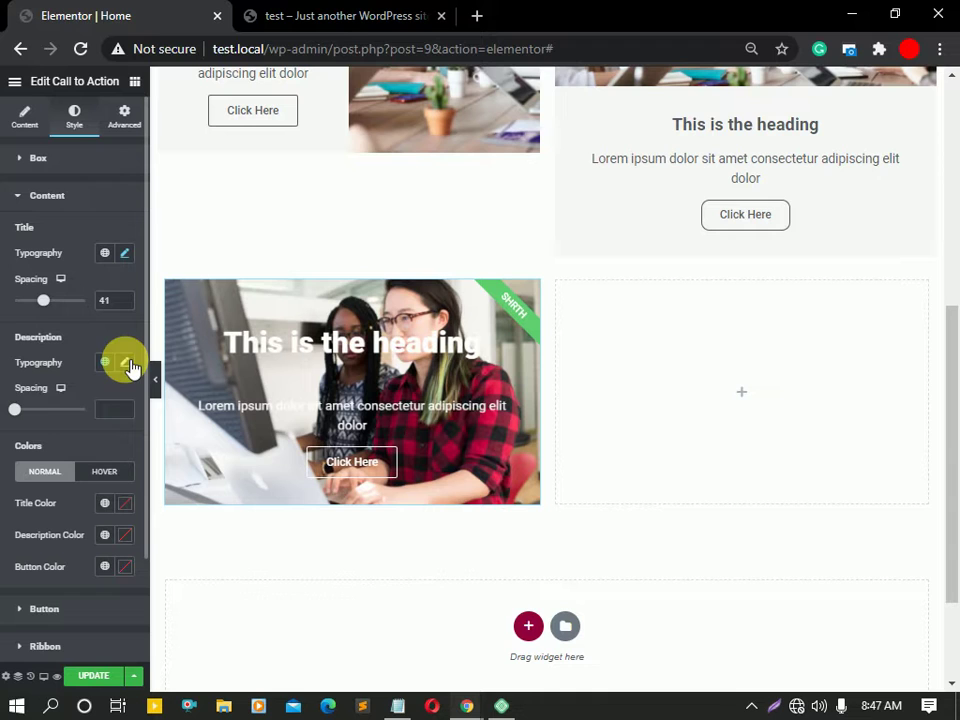
- Set the title's normal-state color to red #E24444
scroll(34, 500, down, 2)
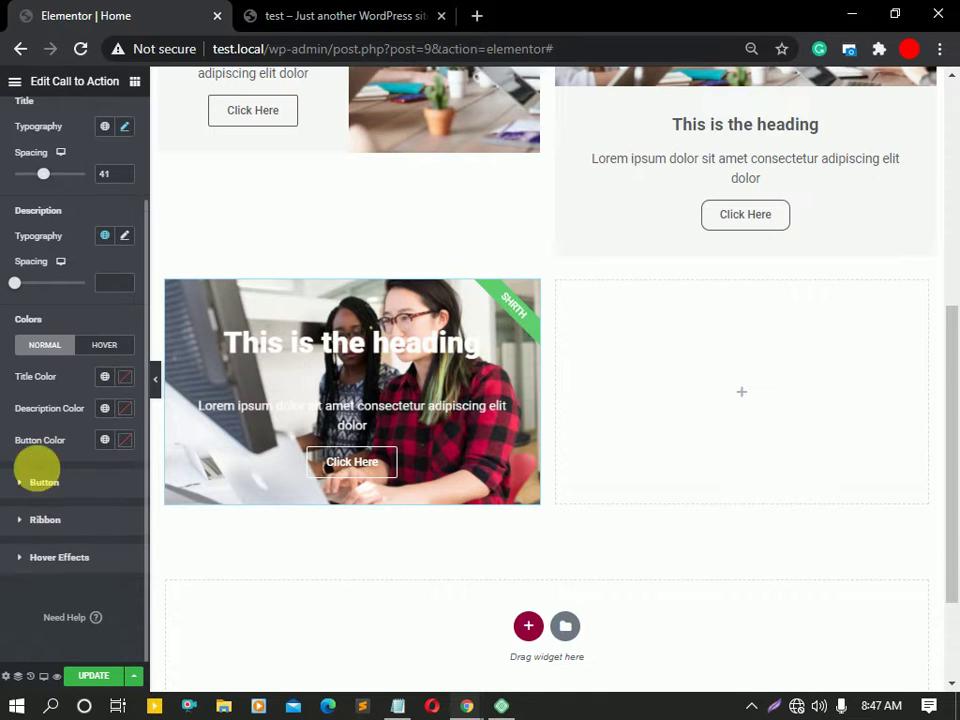
click(124, 377)
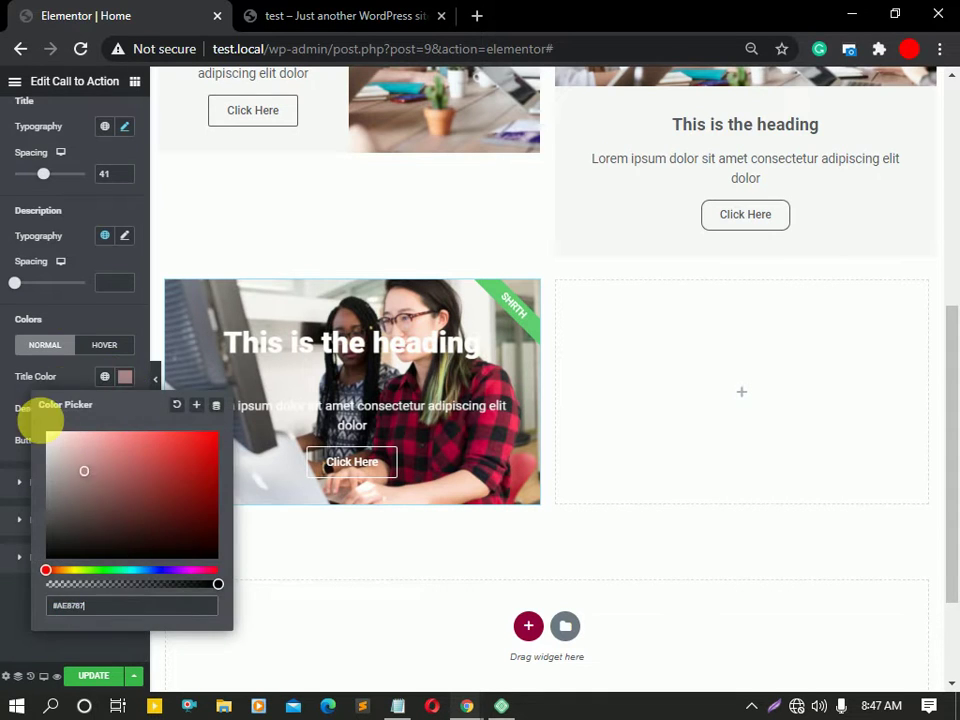
drag(45, 432, 177, 457)
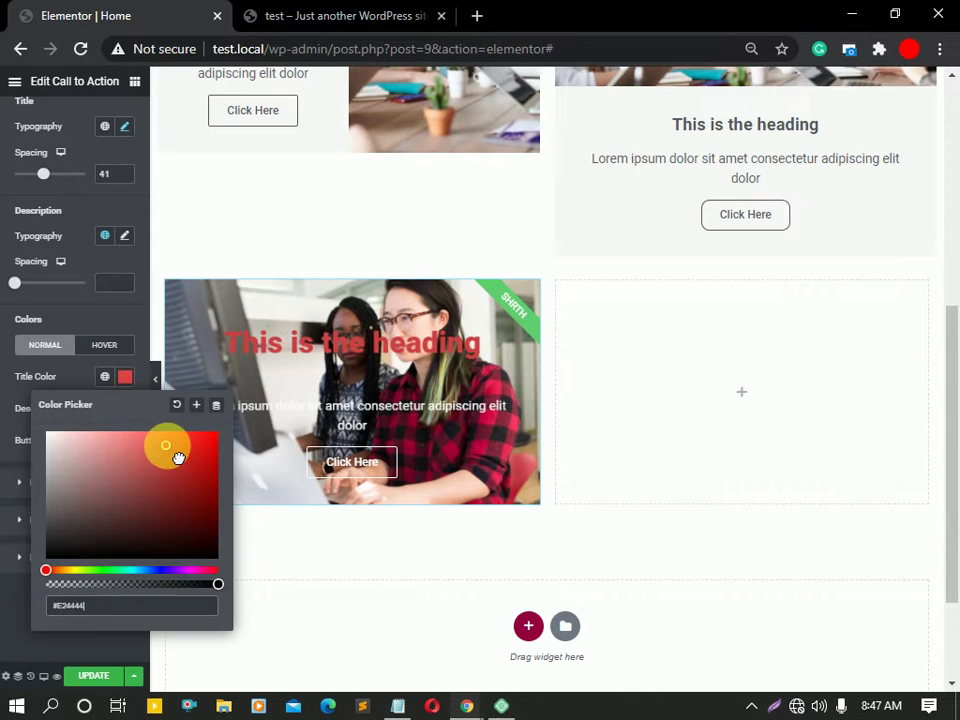
click(113, 383)
click(130, 381)
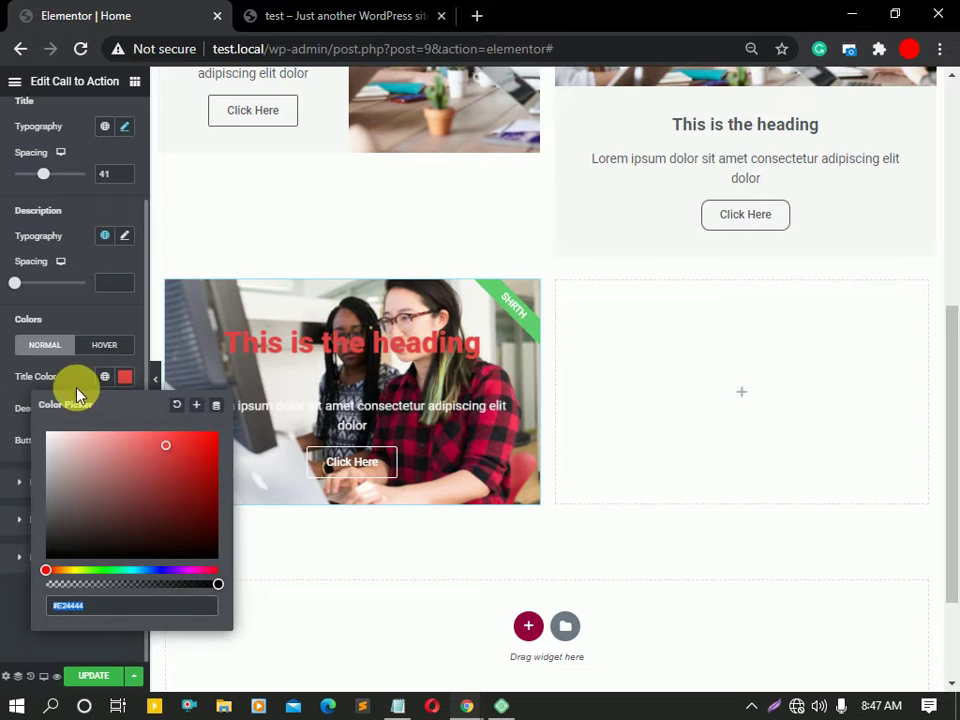
click(121, 371)
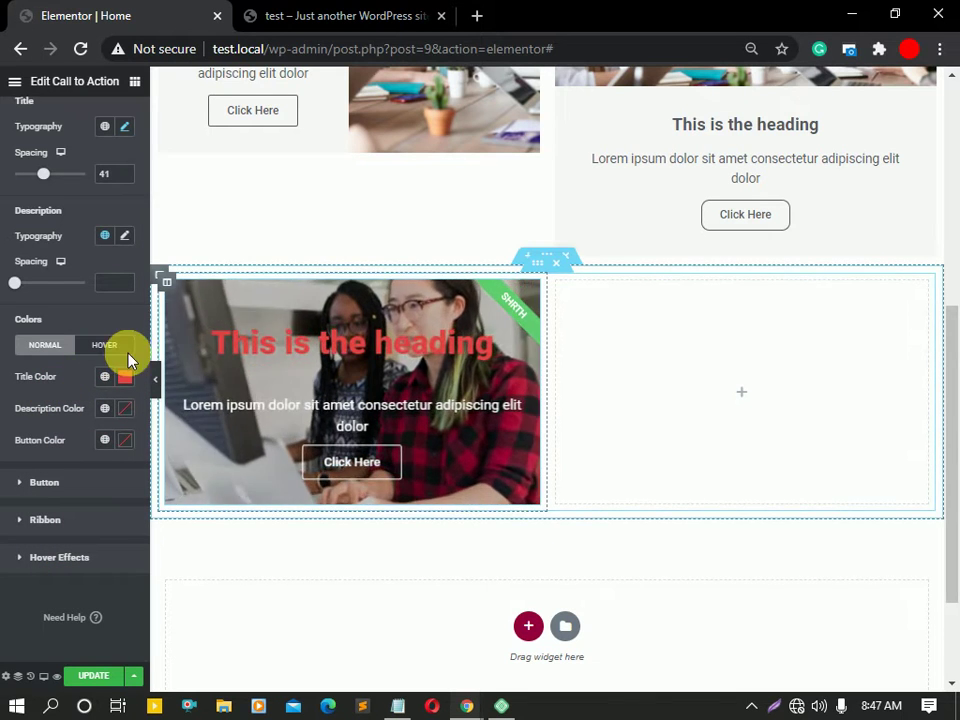
- Set the hover-state title color to white #FFFFFF and the hover-state button color to black #000000
click(112, 348)
click(126, 377)
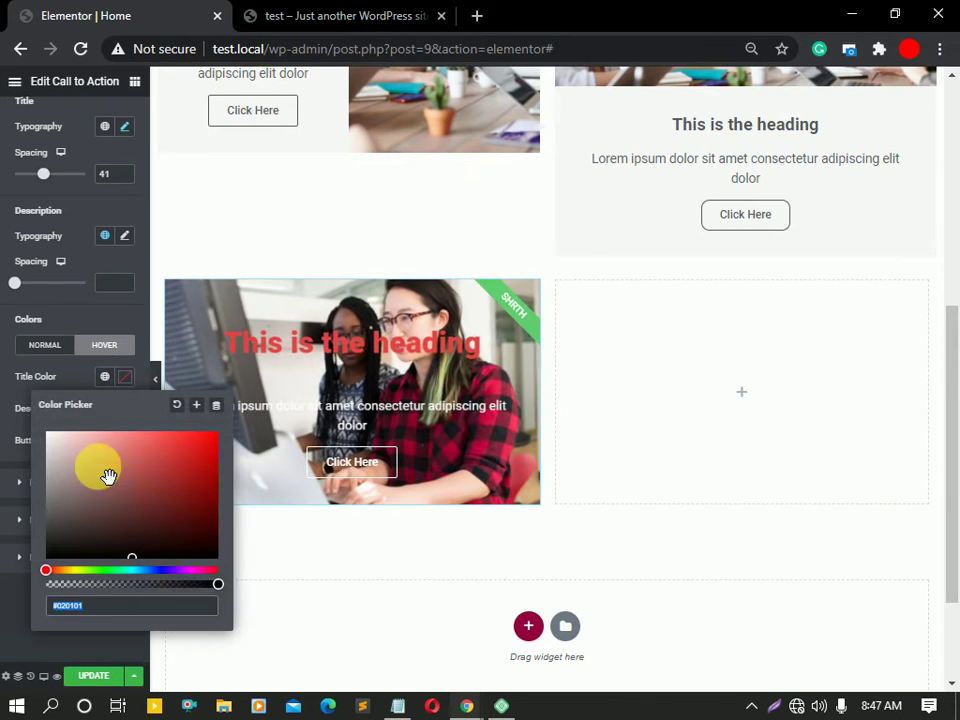
drag(107, 470, 46, 433)
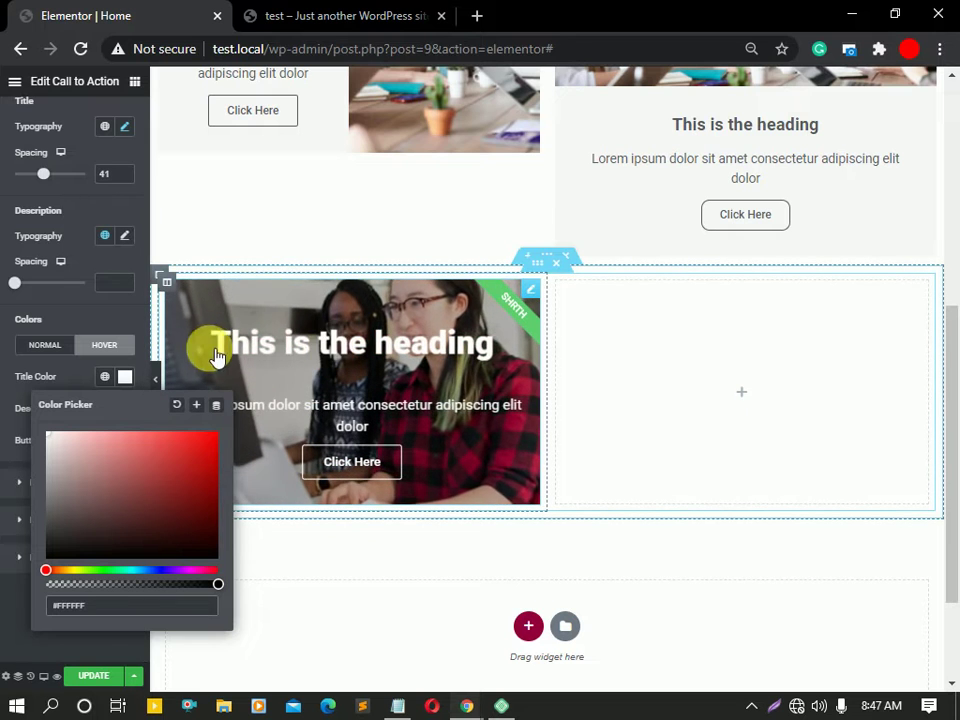
click(124, 377)
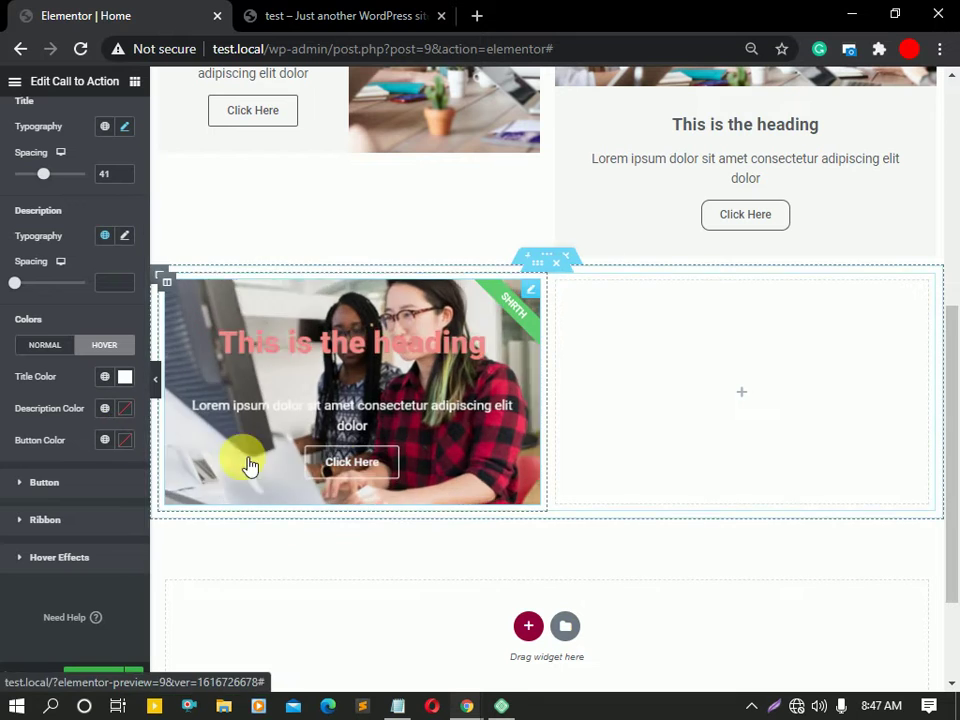
click(126, 441)
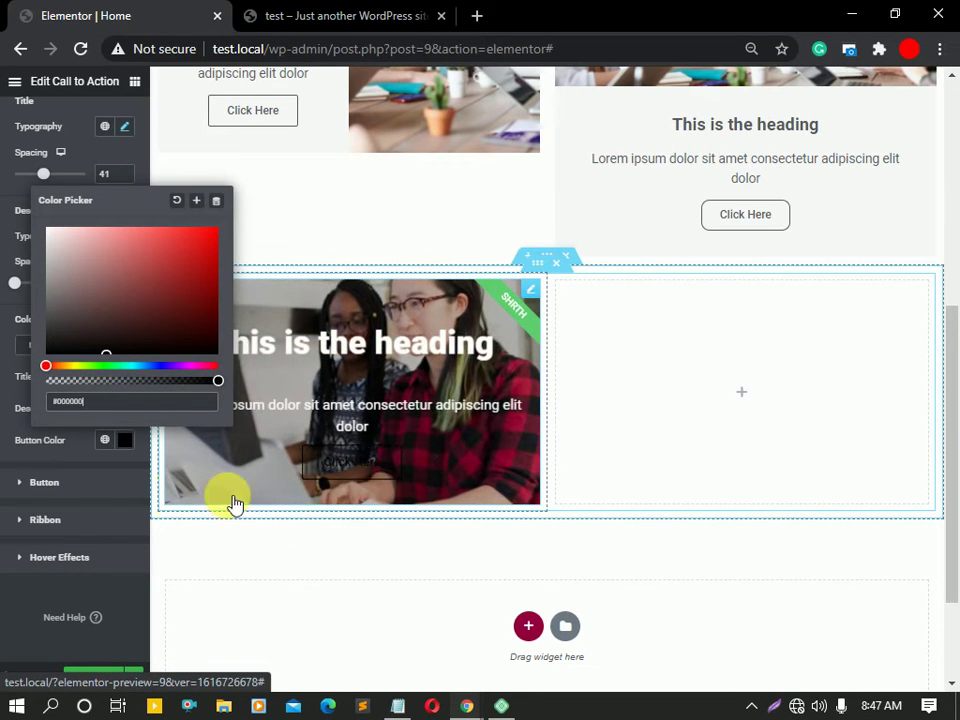
click(125, 441)
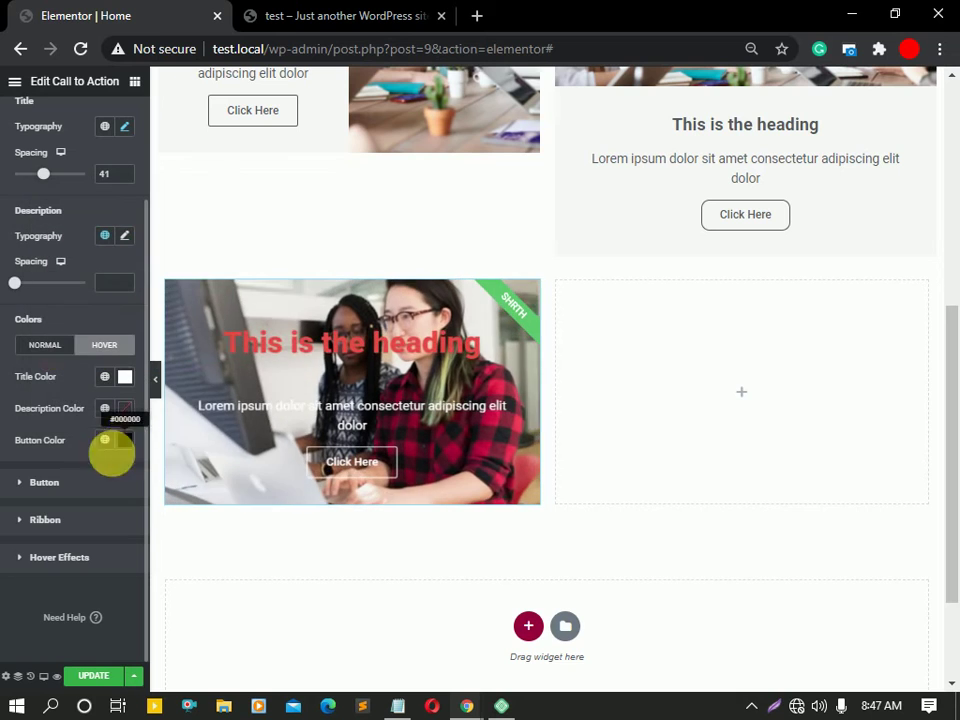
- Set the Call to Action button's size to Medium and its border width to 1
click(56, 486)
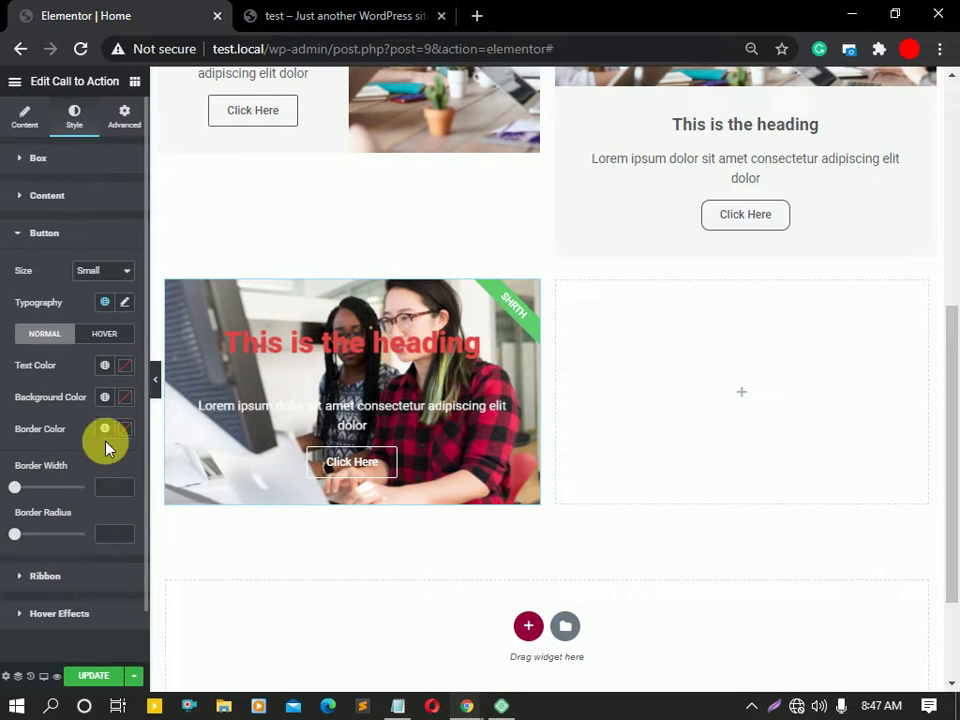
click(90, 271)
click(95, 315)
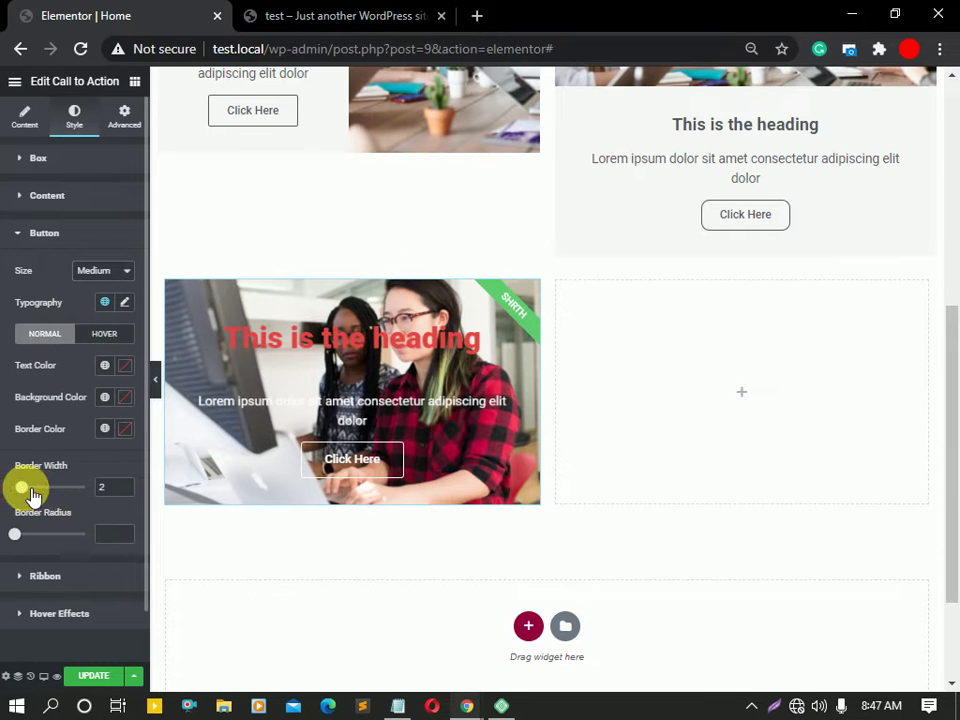
mouse_move(32, 494)
mouse_down()
mouse_move(58, 492)
mouse_move(21, 491)
mouse_up()
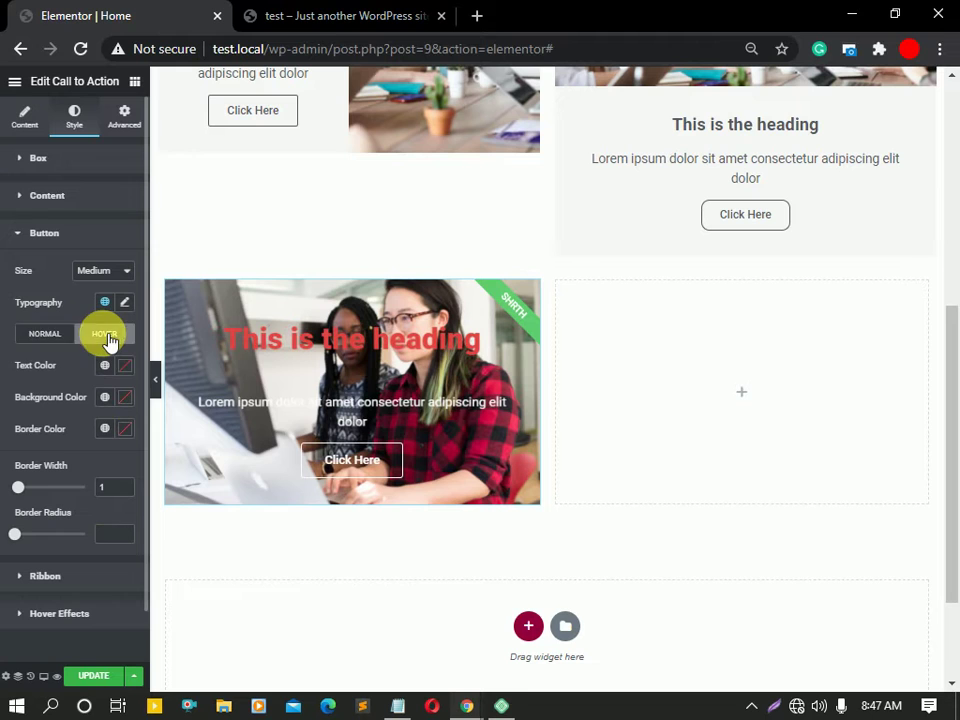
click(42, 333)
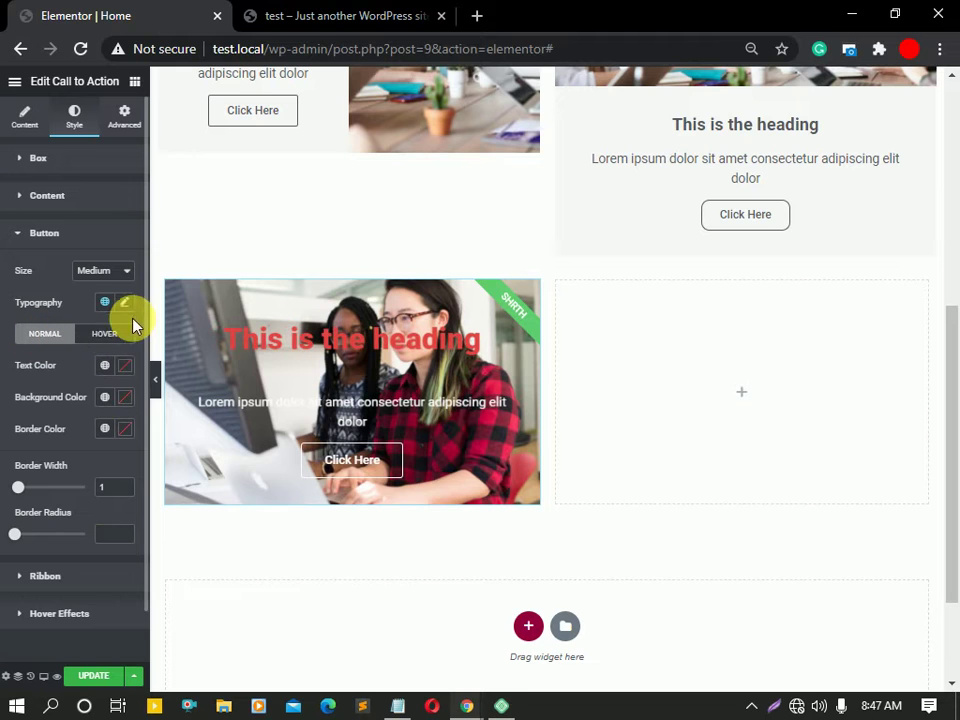
- Set the ribbon's background color to light blue #61BECE
click(66, 580)
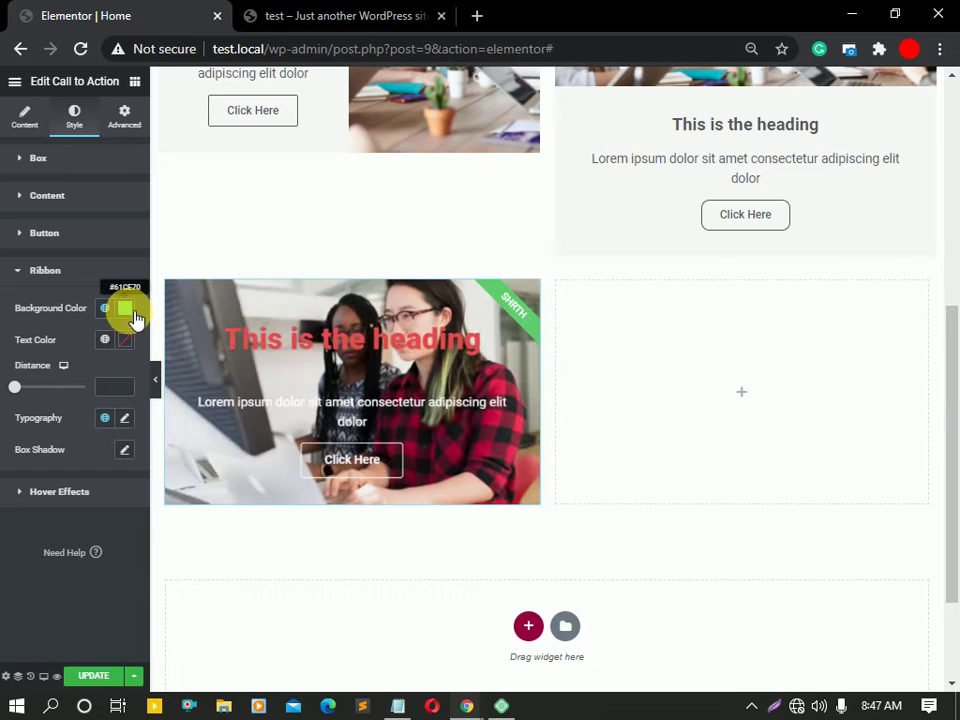
click(125, 310)
drag(107, 500, 137, 501)
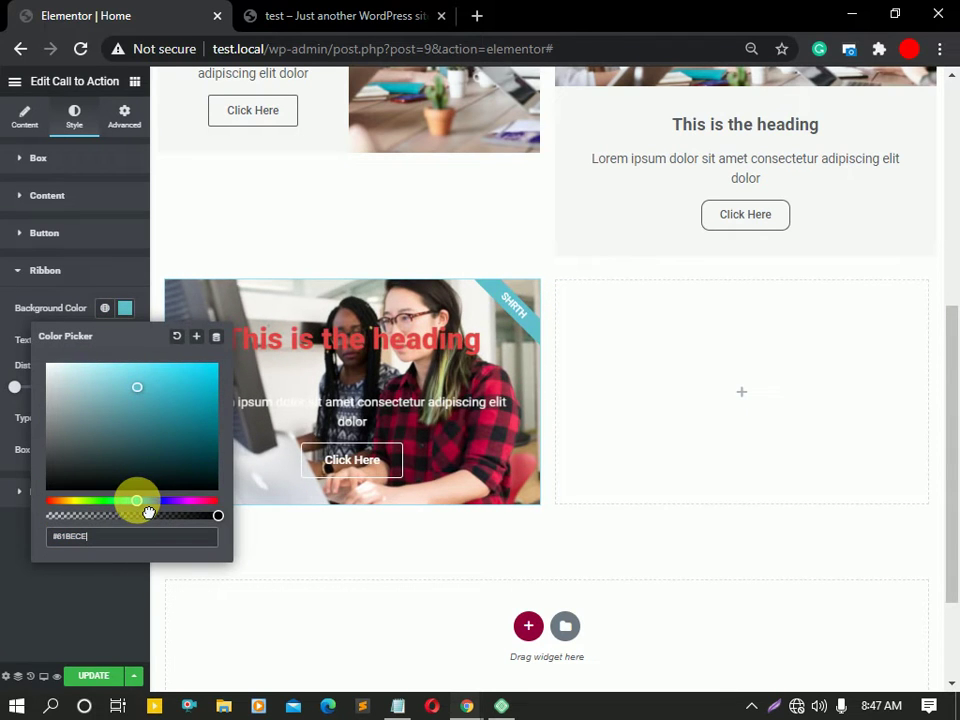
click(125, 309)
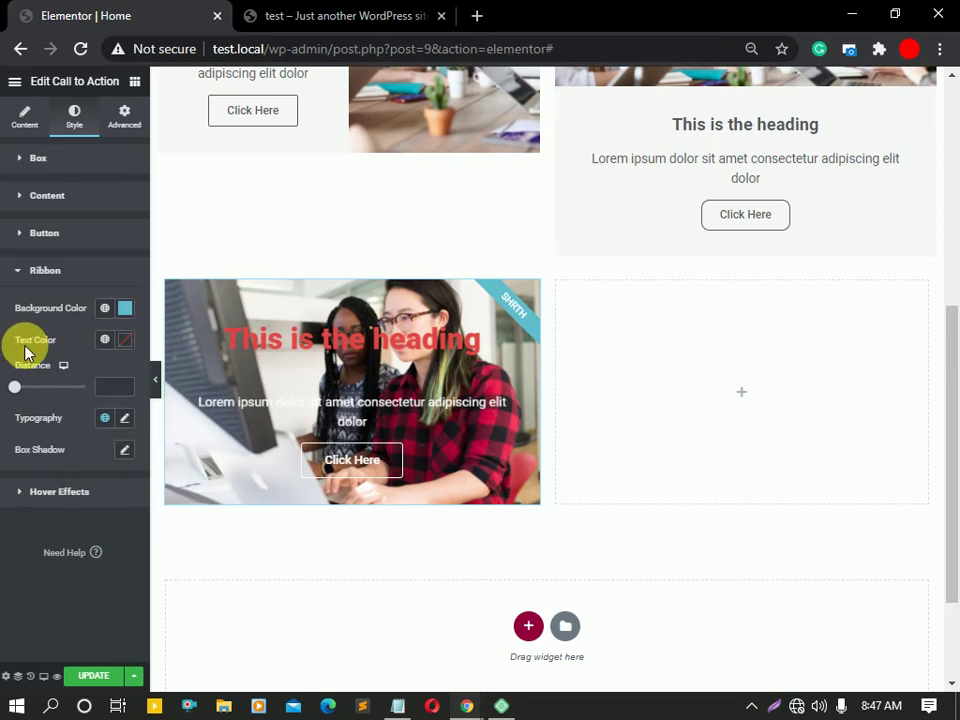
- Set the ribbon's text color to white
click(124, 340)
mouse_move(111, 420)
mouse_down()
mouse_move(171, 452)
mouse_move(184, 530)
mouse_move(47, 396)
mouse_up()
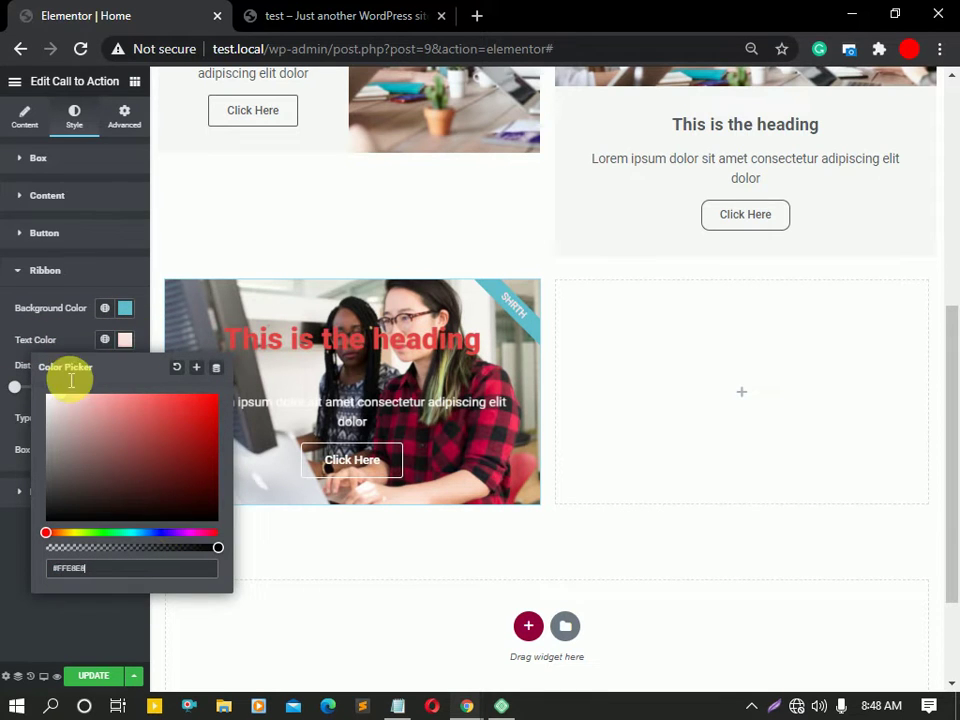
click(131, 342)
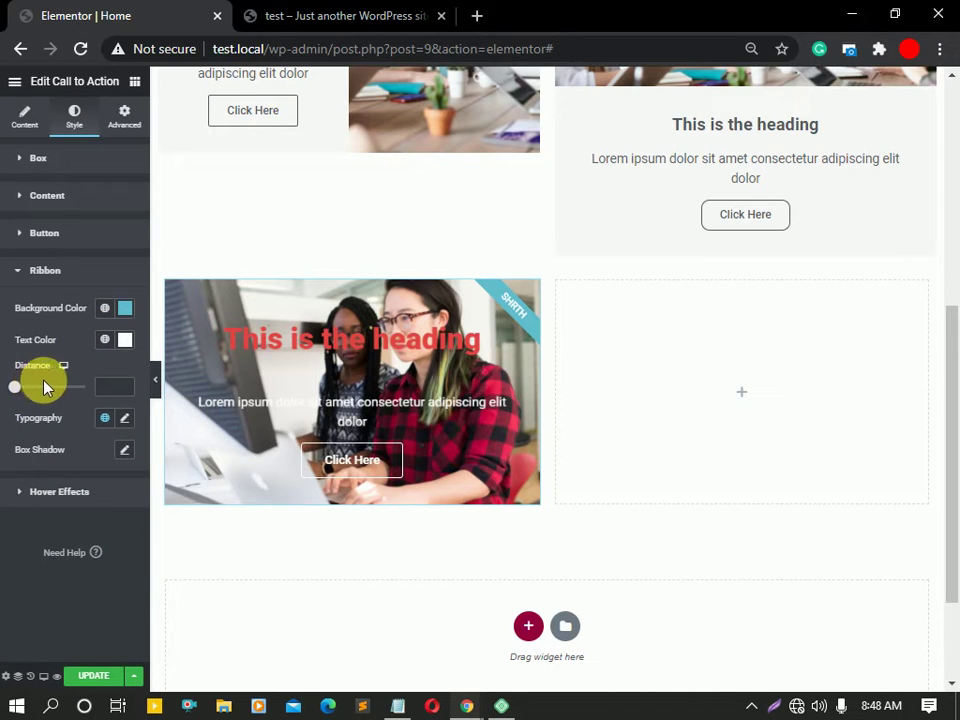
- Set the ribbon's distance to 41 and enable its box shadow with the default blur of 10
drag(47, 385, 95, 396)
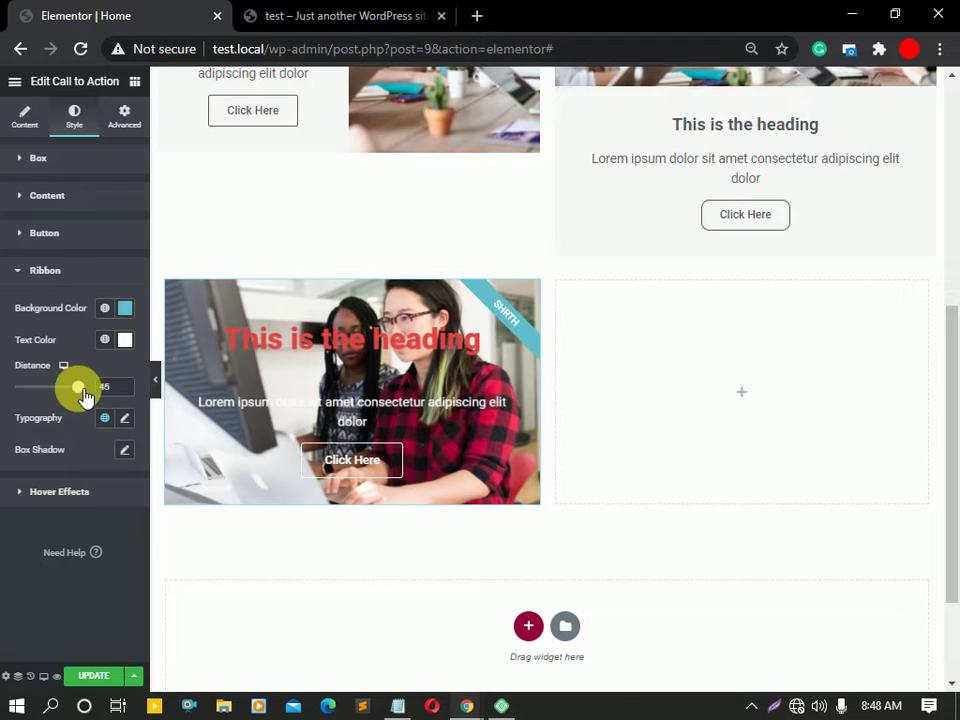
click(125, 450)
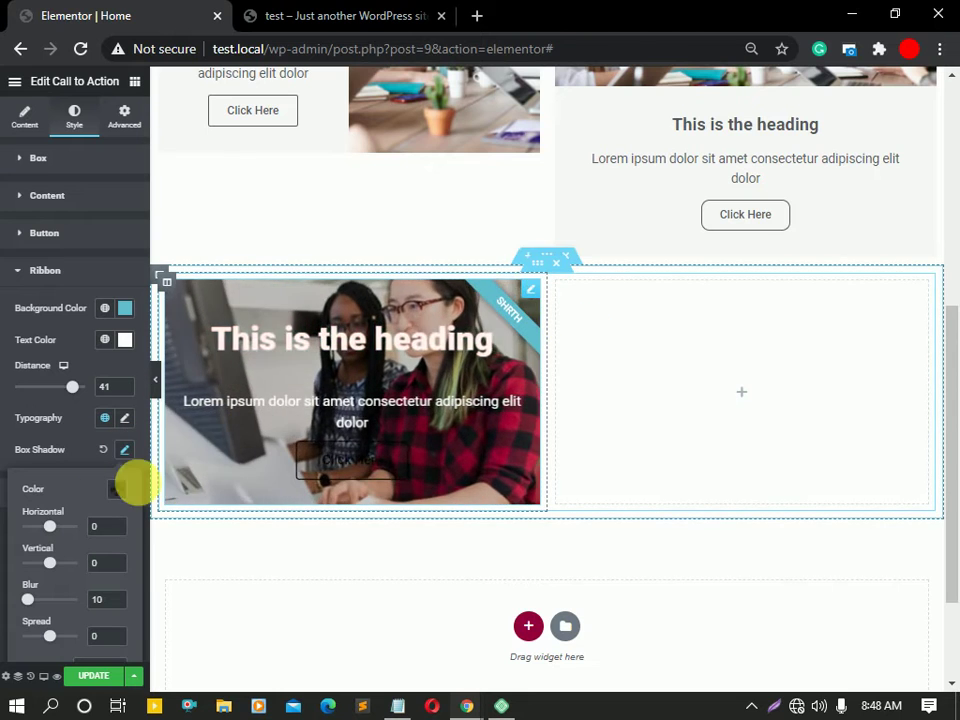
click(130, 452)
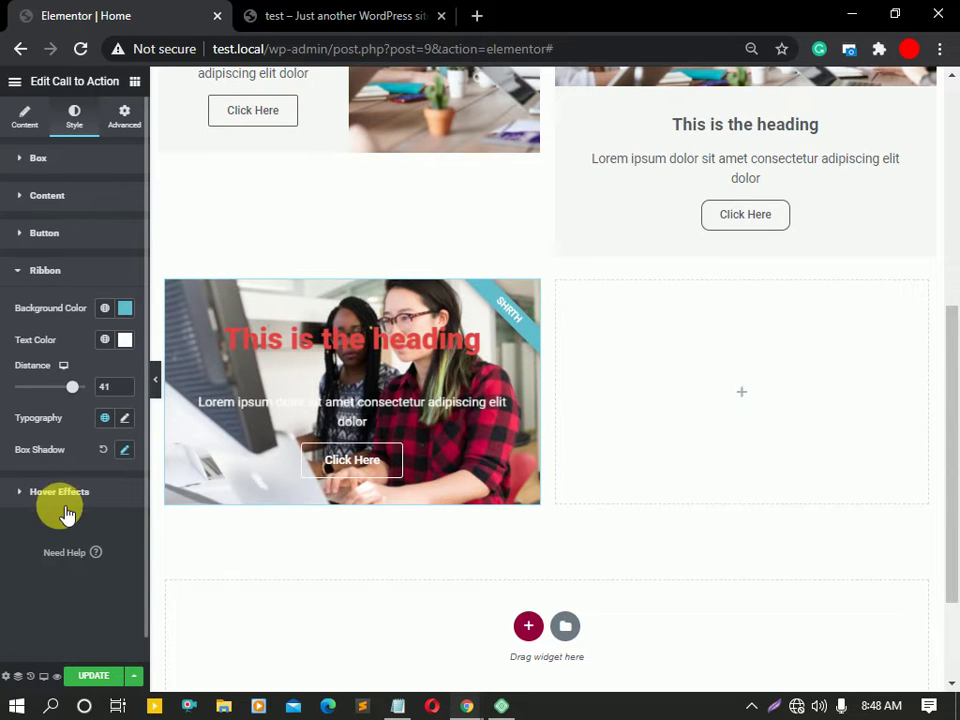
- Switch the Call to Action box's skin to Classic
click(62, 500)
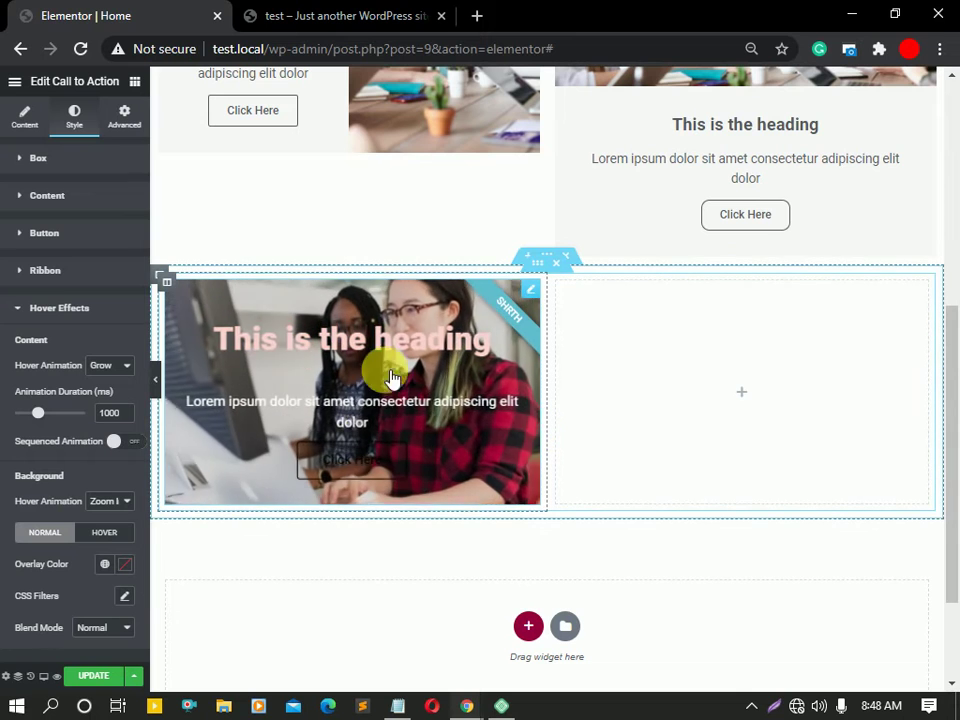
click(25, 115)
click(98, 196)
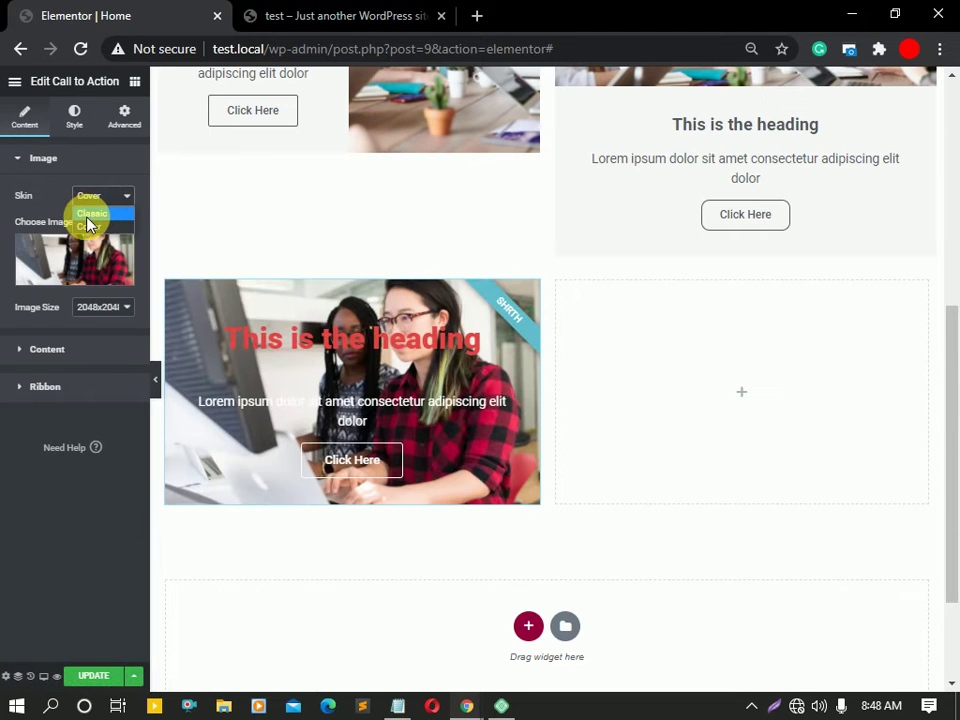
click(89, 214)
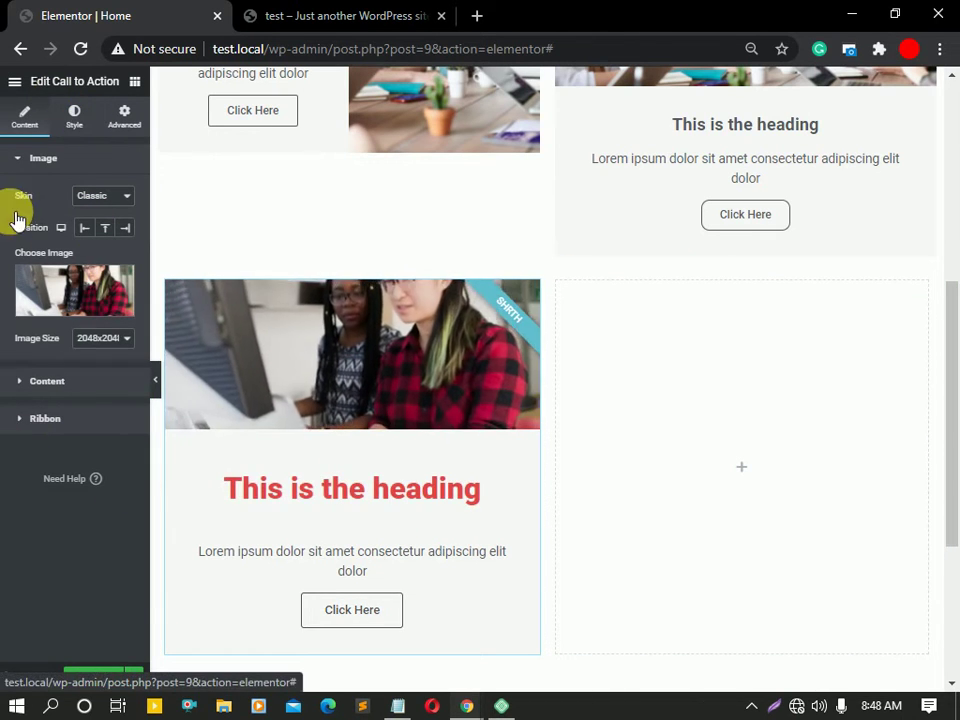
- Set the hover-state title color to cyan #02FFFC
click(74, 117)
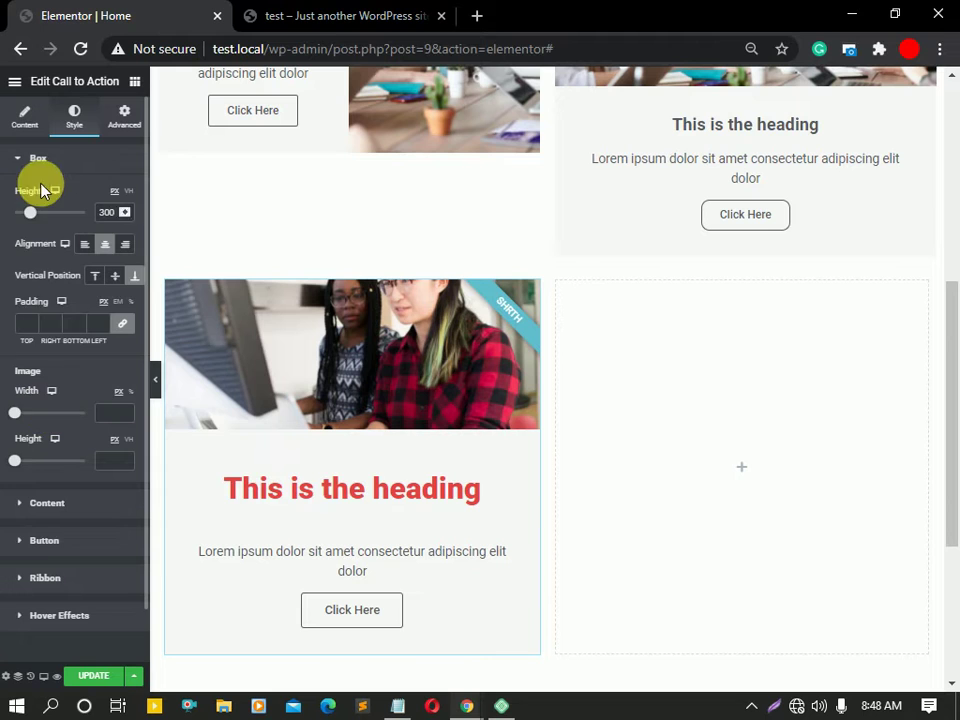
click(70, 514)
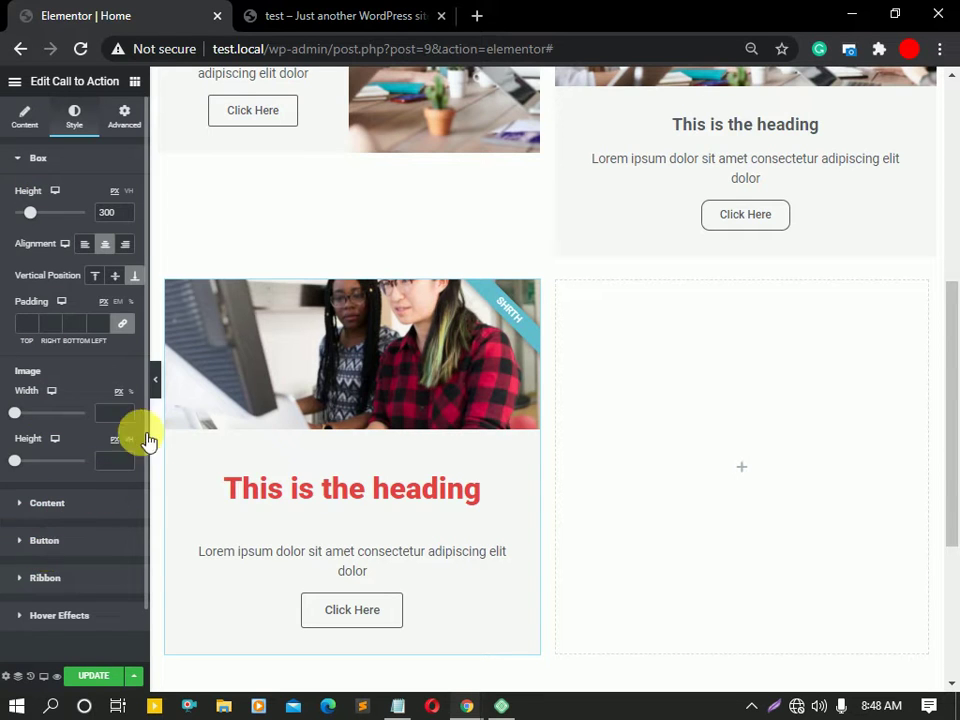
click(93, 472)
click(125, 535)
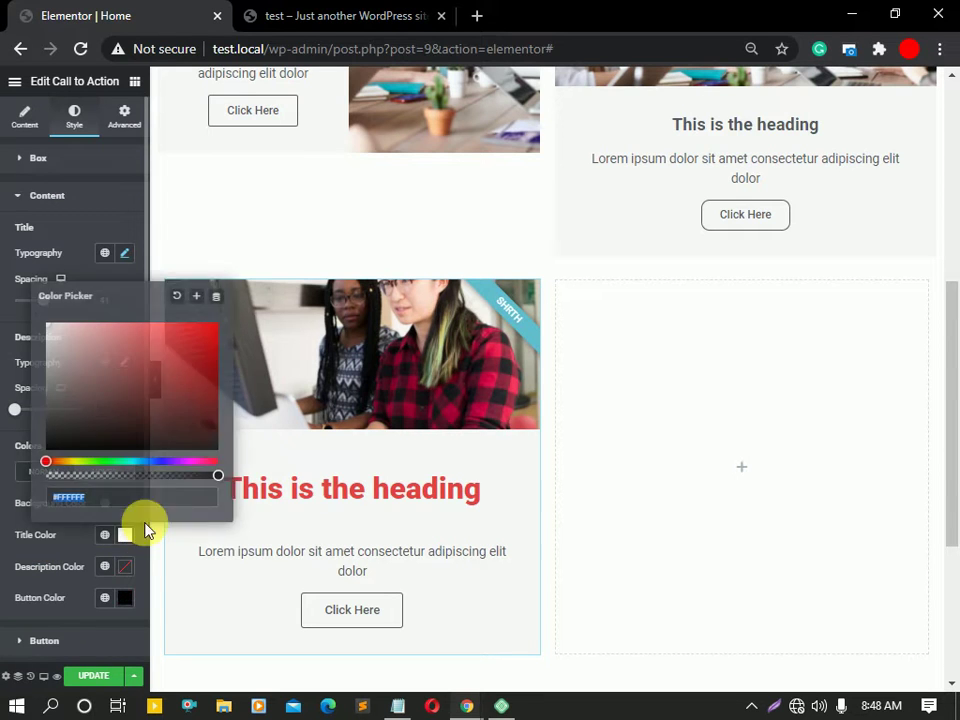
click(132, 462)
click(204, 332)
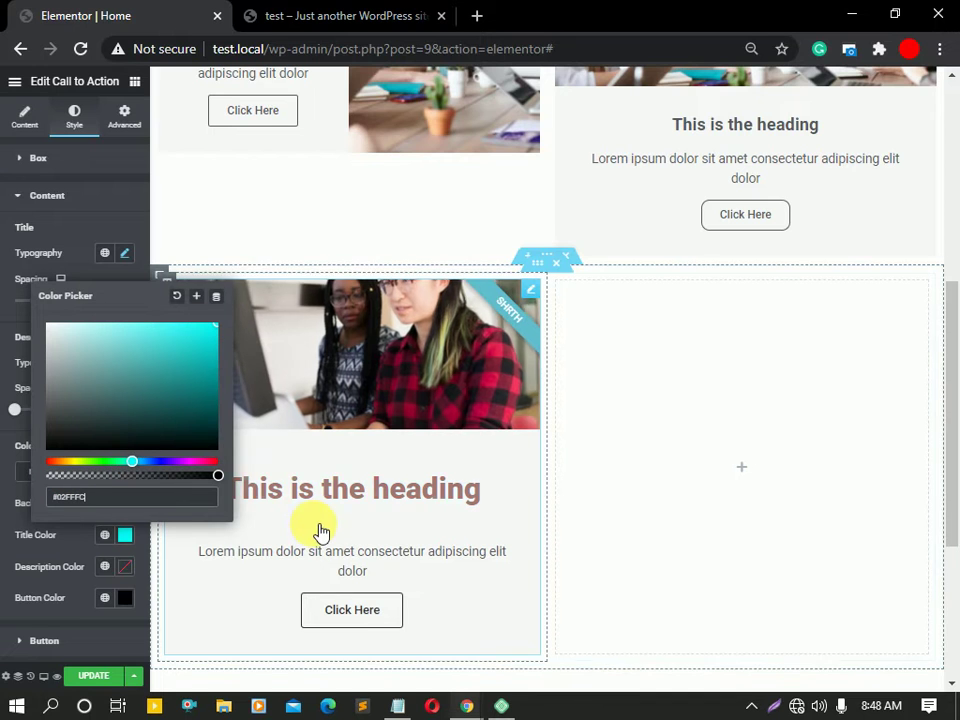
click(124, 253)
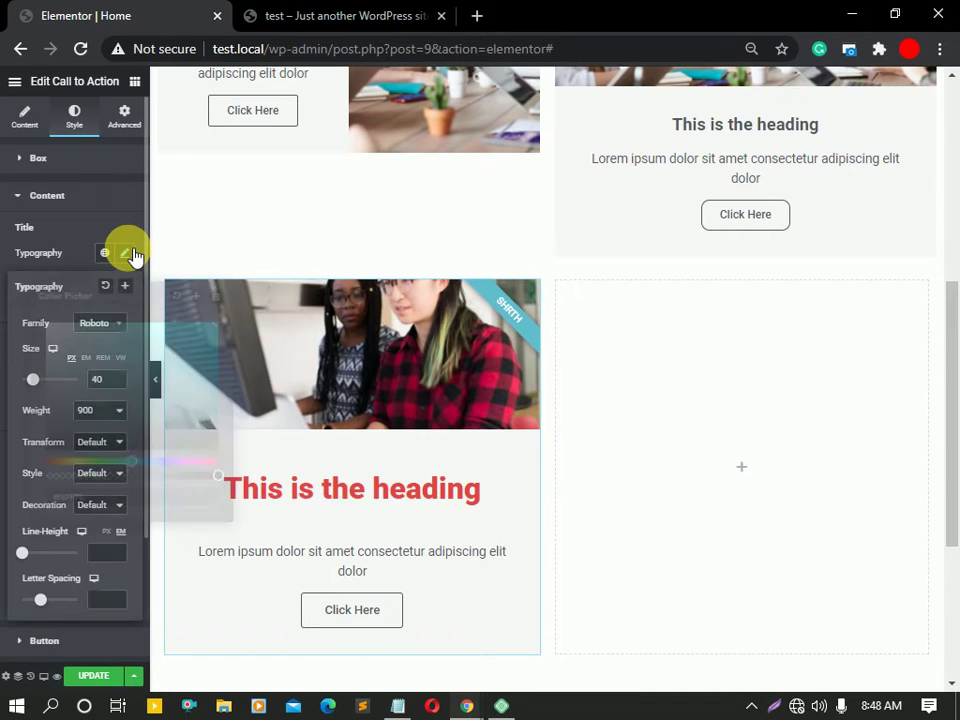
click(124, 253)
- Try the Zoom In and Zoom Out hover animations on the image, and settle on Move Left
scroll(50, 665, down, 2)
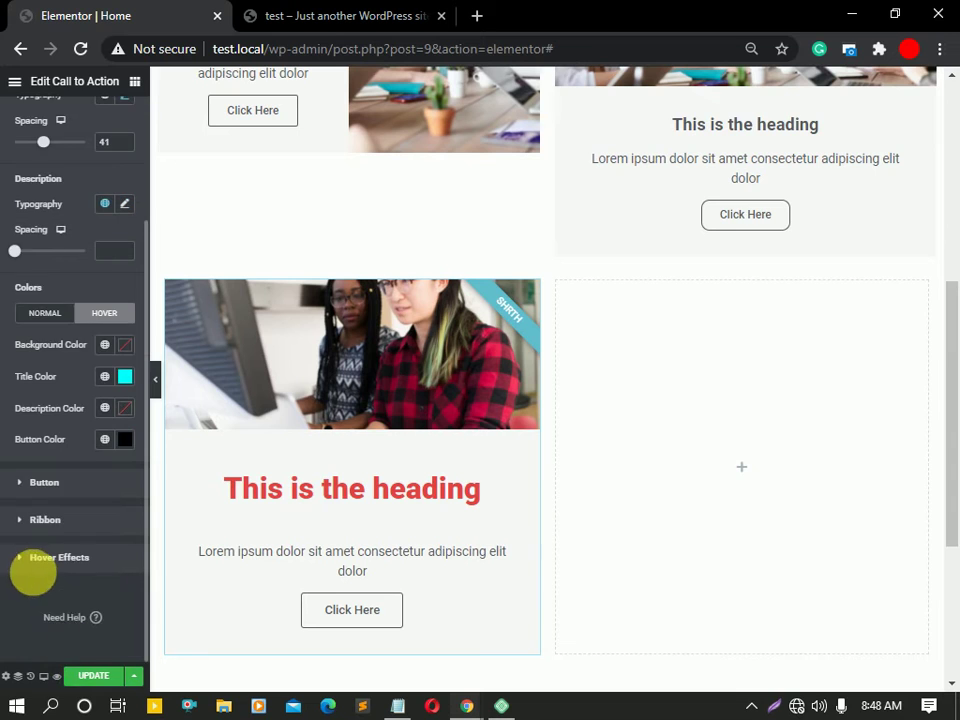
click(44, 566)
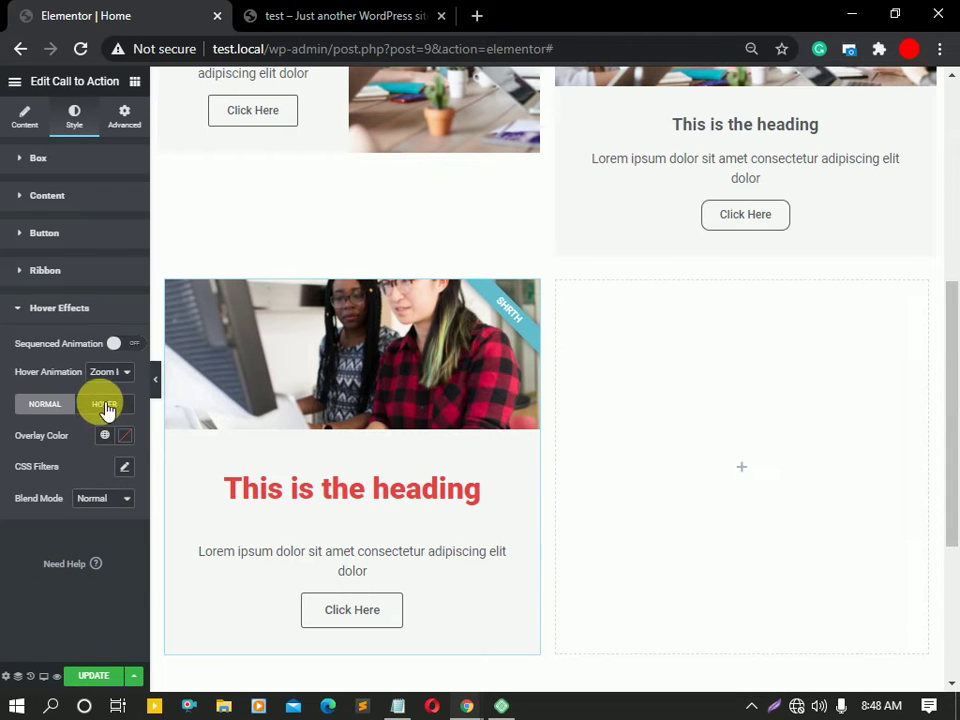
click(110, 373)
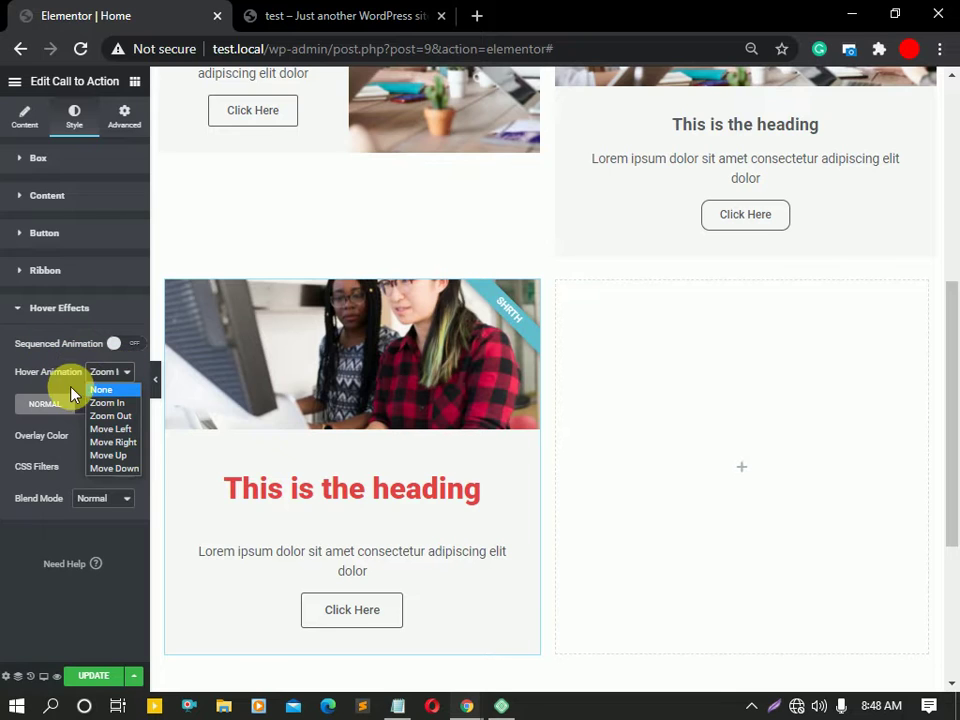
click(104, 403)
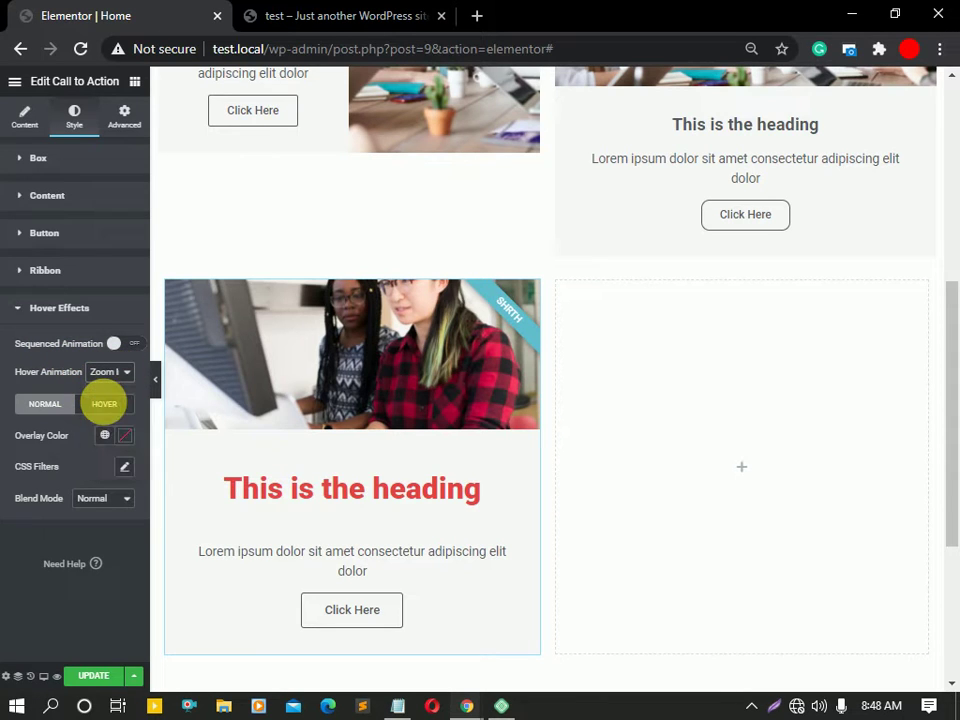
click(106, 378)
click(103, 415)
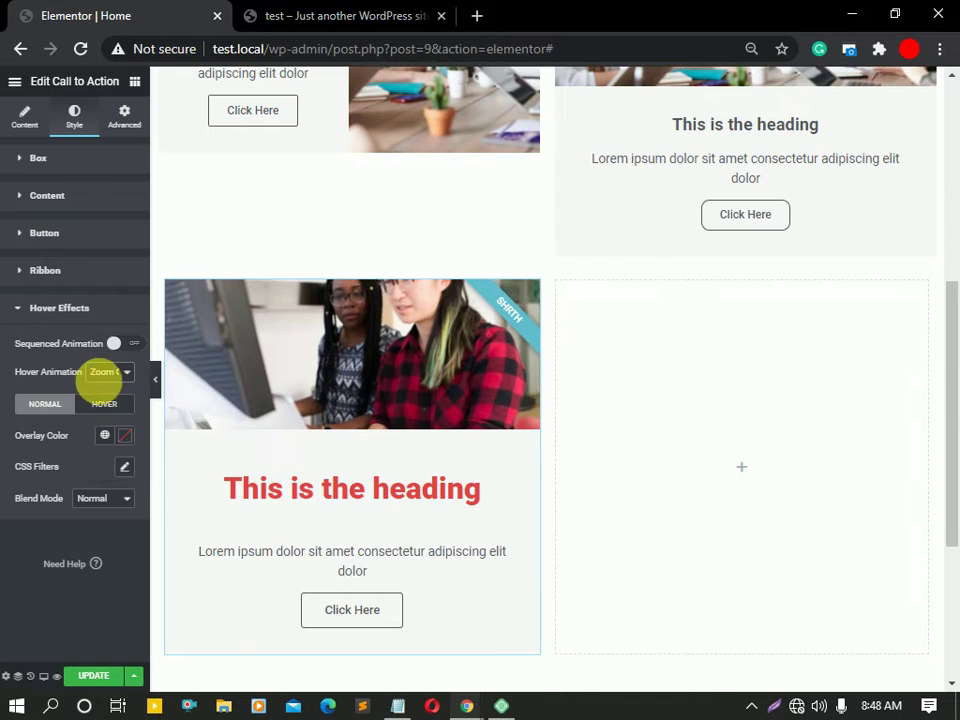
click(104, 378)
click(100, 429)
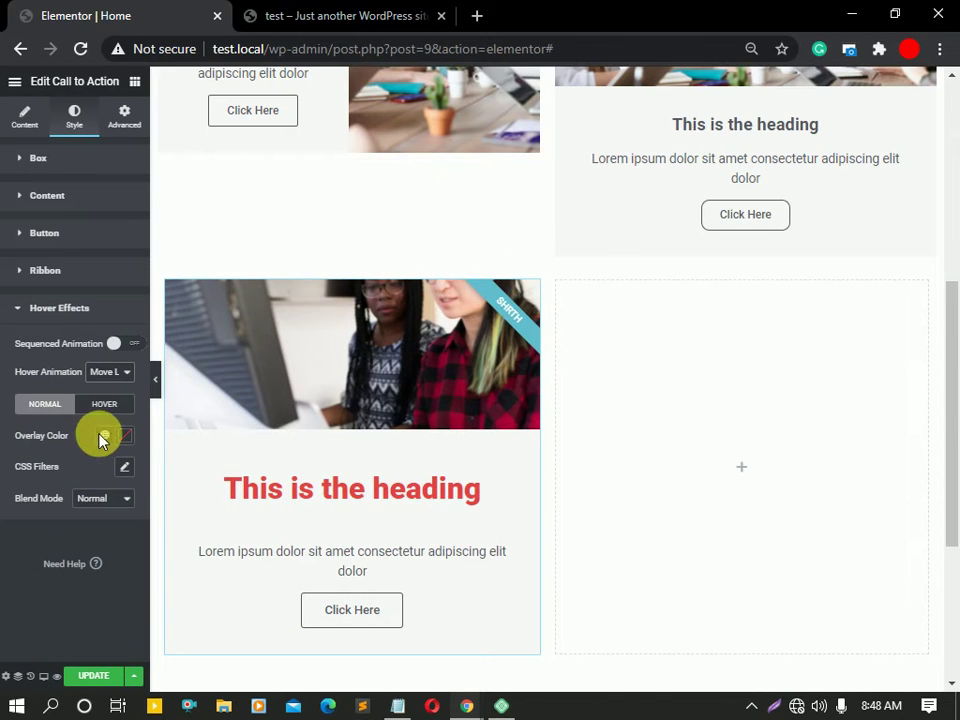
- Try white #FFFFFF and black #000000 as the image's normal-state overlay color
click(126, 436)
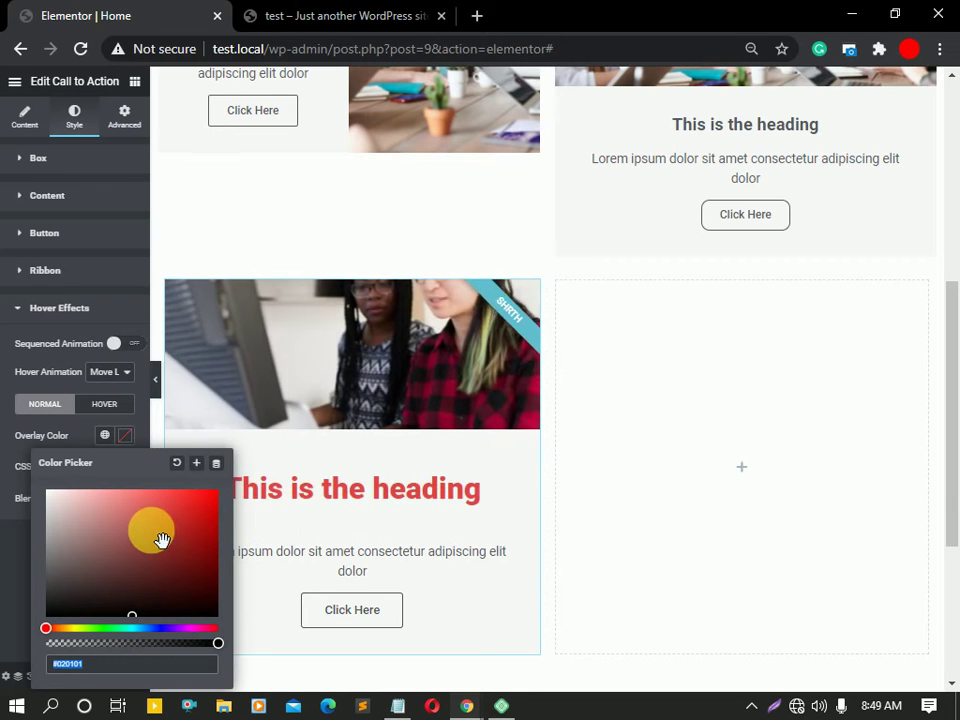
click(73, 540)
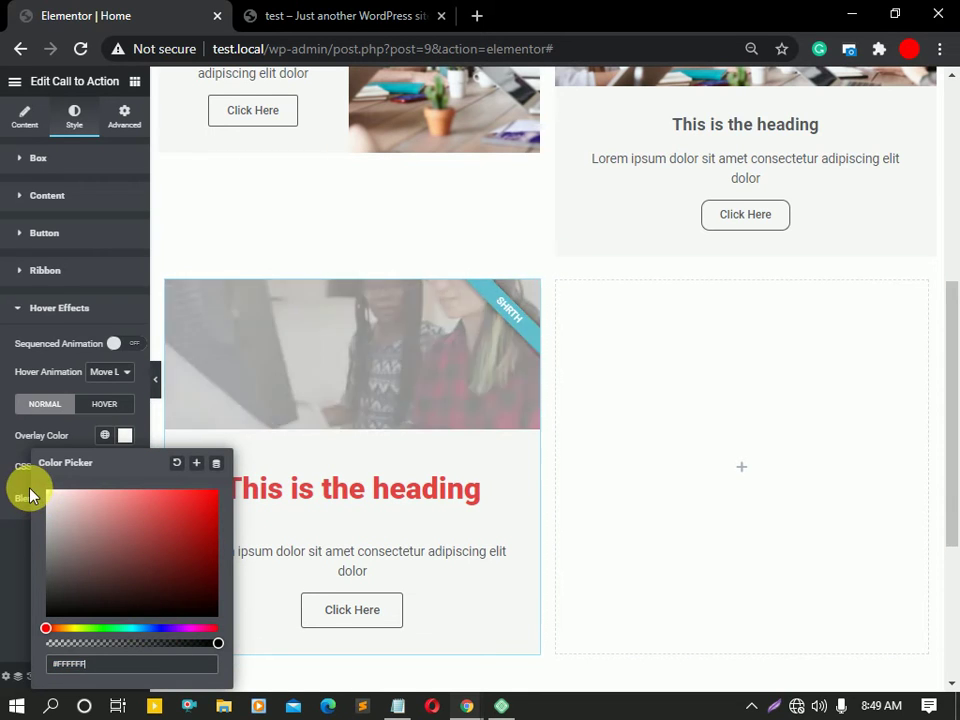
drag(78, 540, 94, 686)
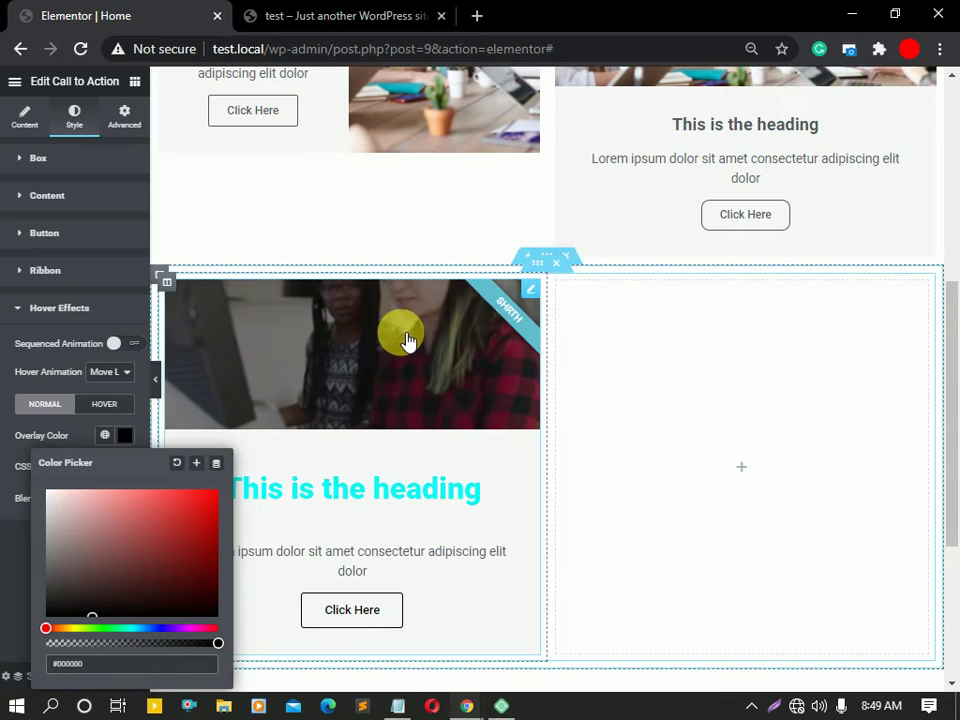
click(124, 436)
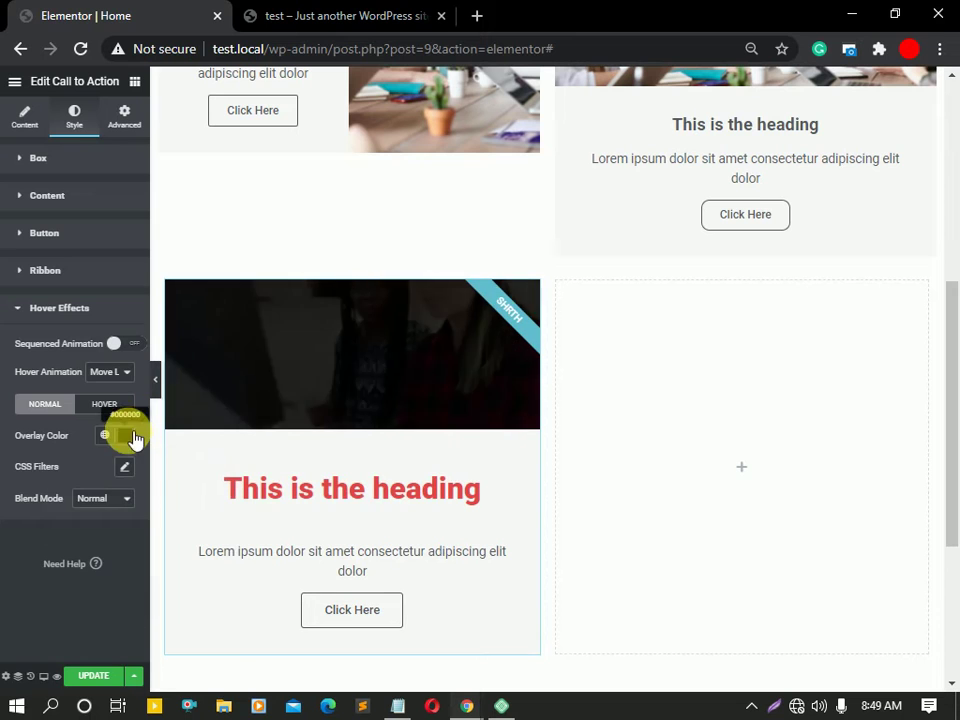
- Set the image's normal-state overlay color to semi-transparent grey #A6A6A669
click(125, 436)
drag(146, 645, 118, 642)
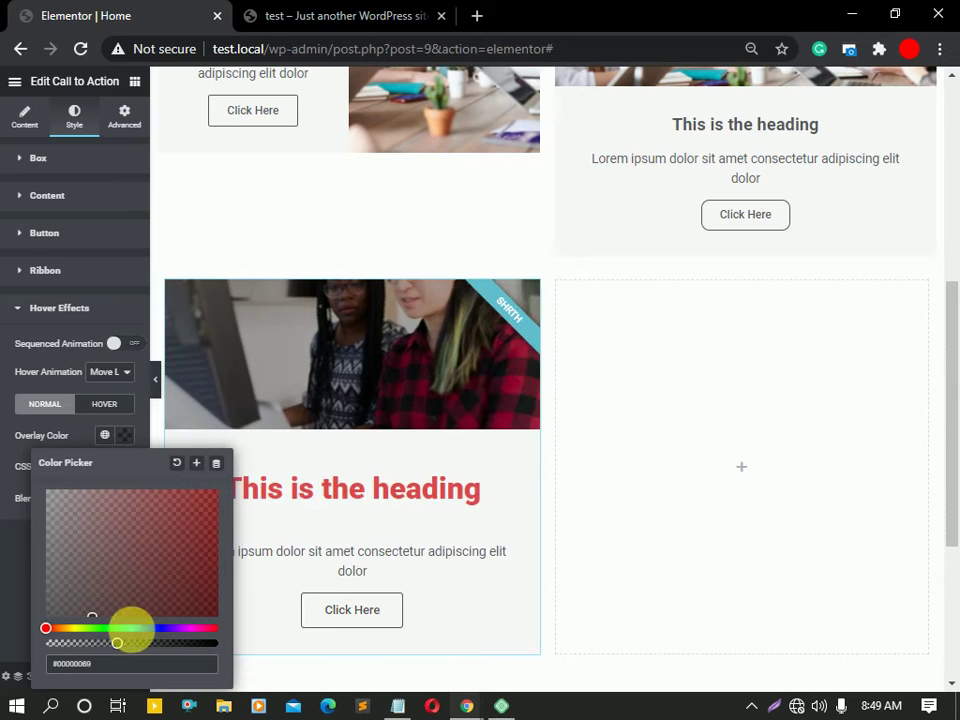
drag(79, 561, 25, 457)
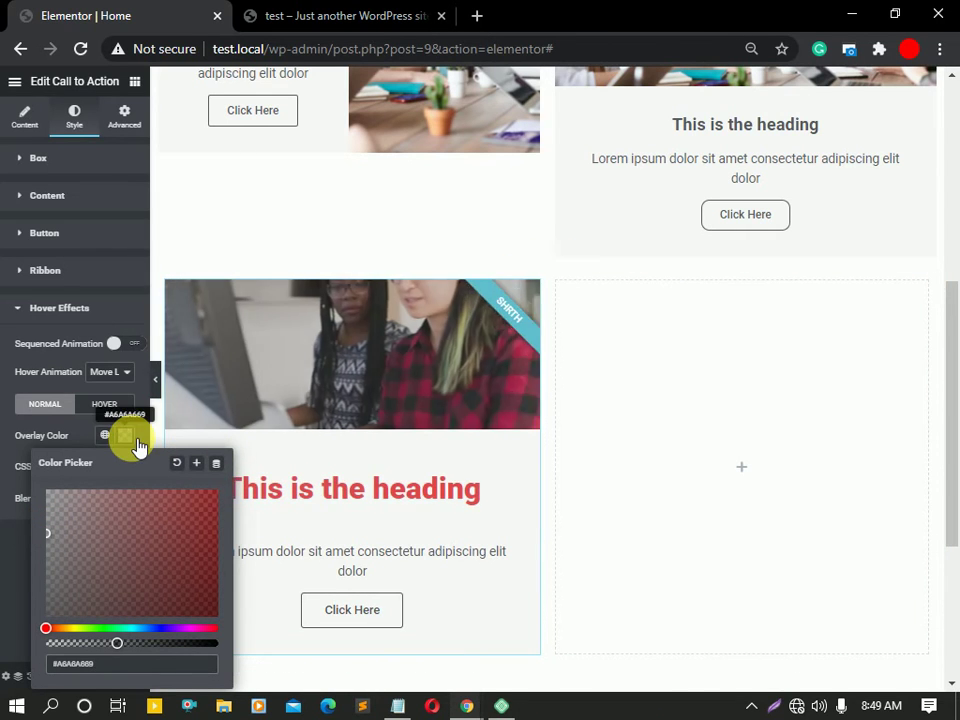
click(136, 442)
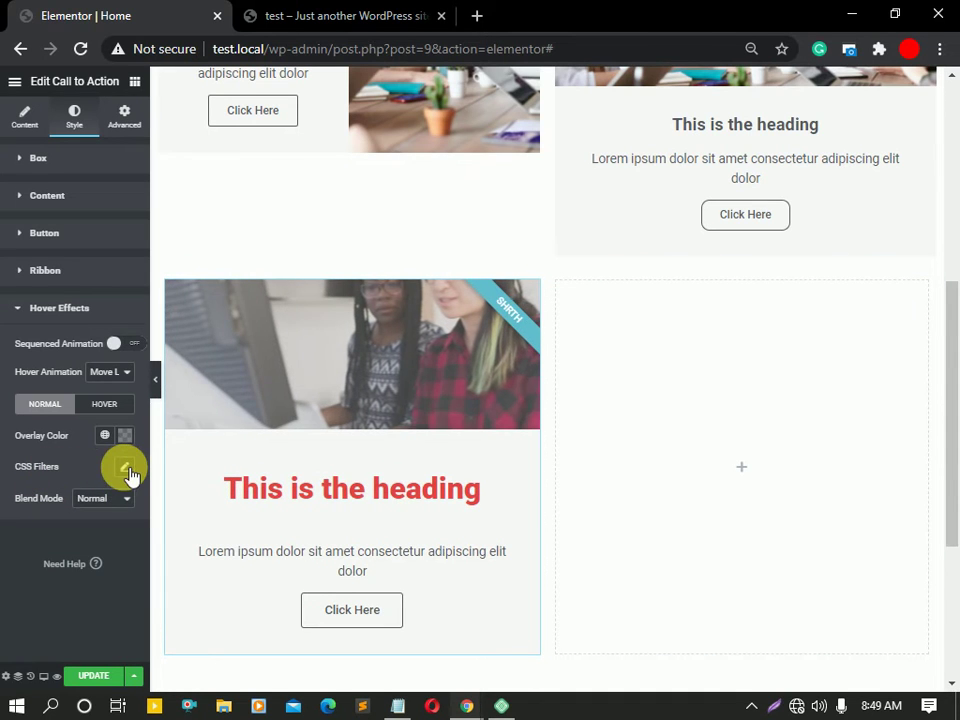
- Set the image's CSS blur filter to 6.2 in the normal state and 0 in the hover state
click(126, 468)
scroll(90, 497, down, 1)
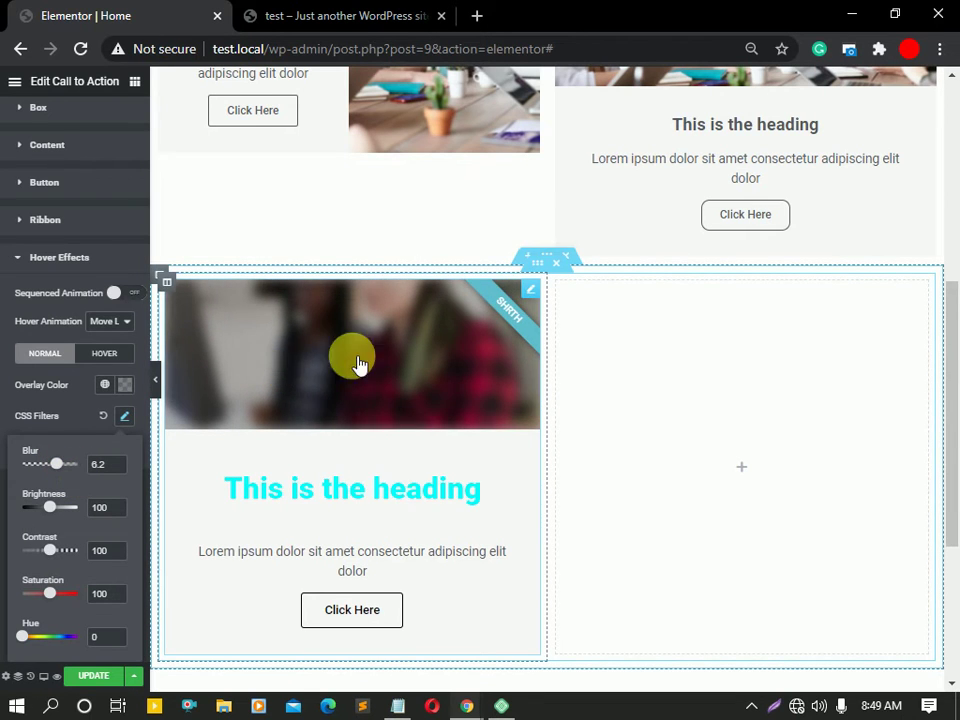
click(108, 356)
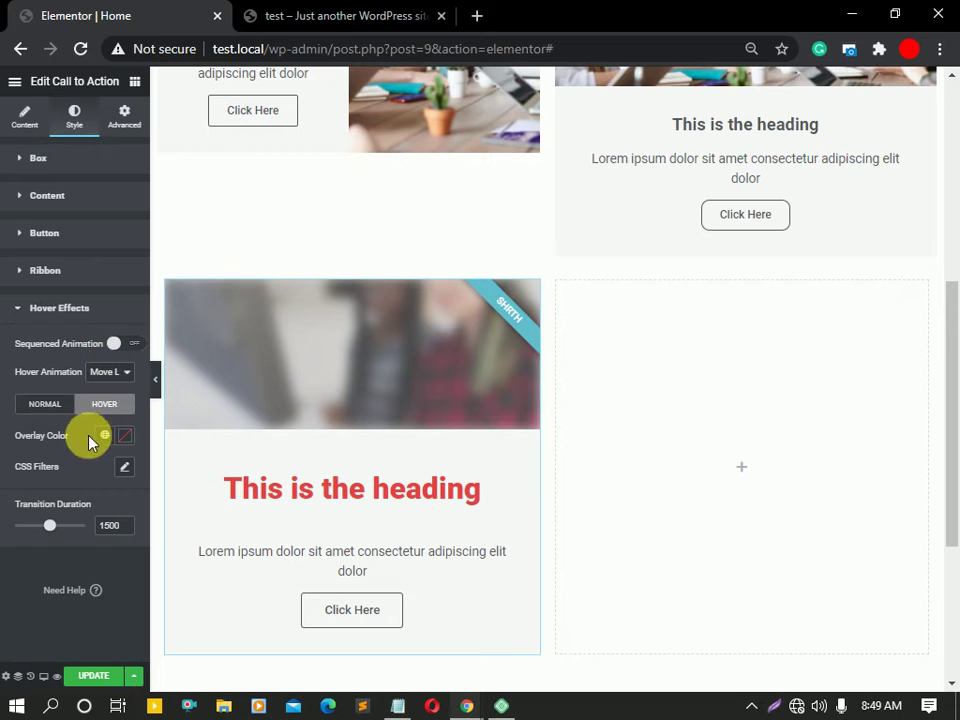
click(124, 467)
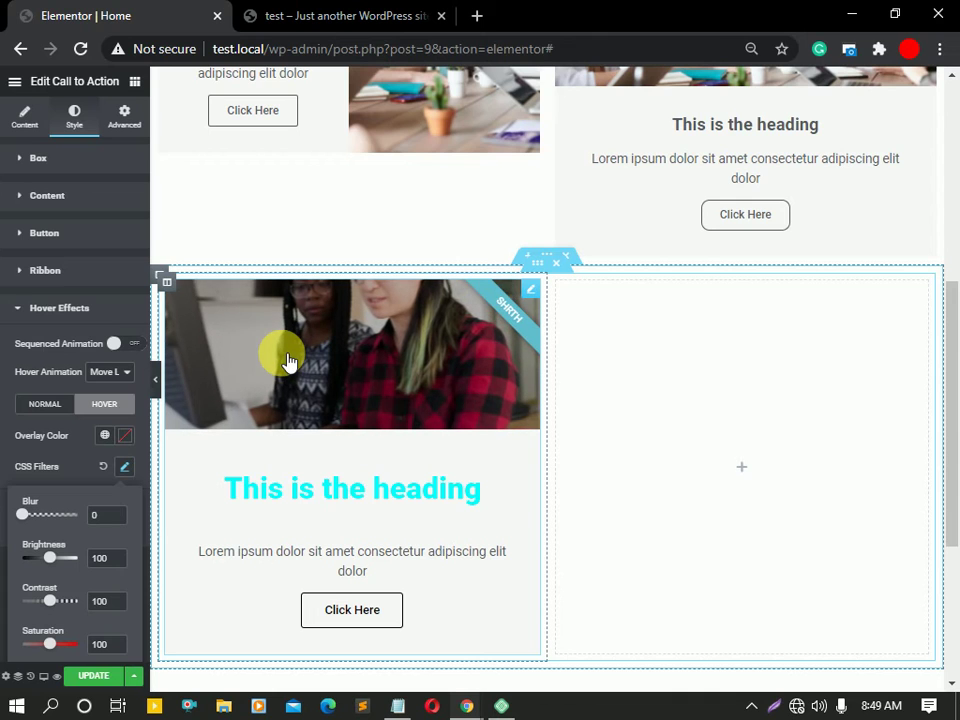
click(126, 463)
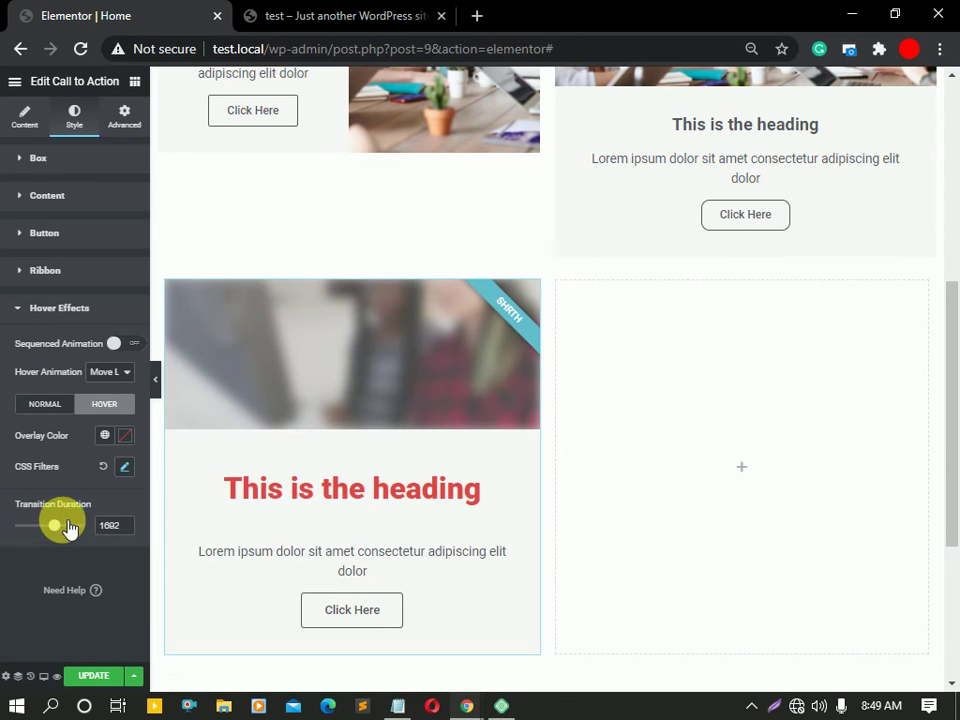
- Set the hover effect's transition duration to 989
drag(80, 527, 38, 525)
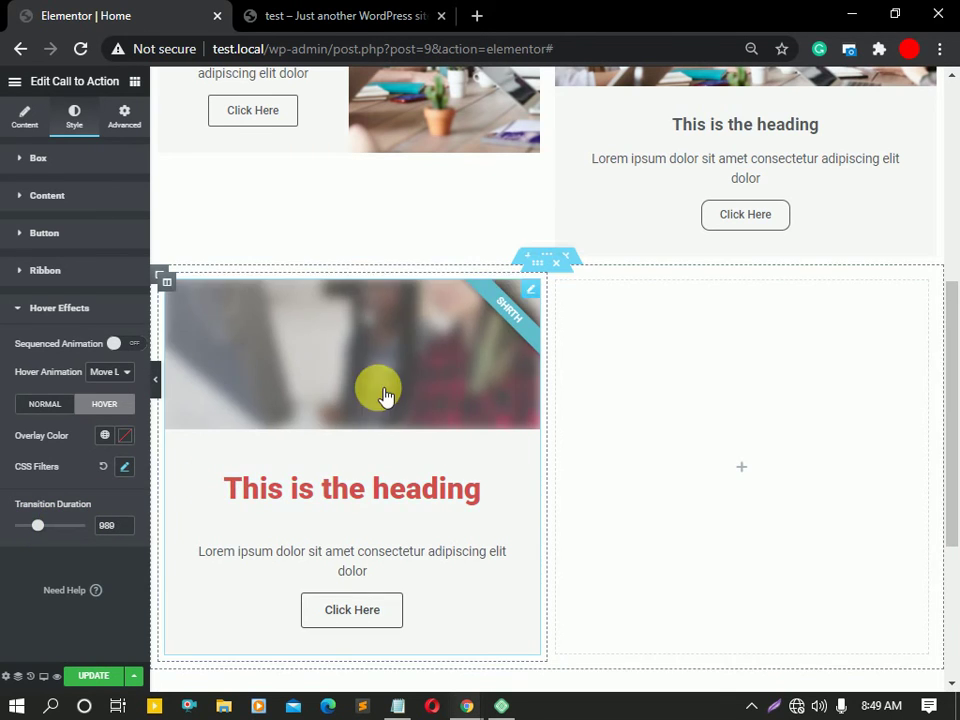
scroll(385, 397, up, 3)
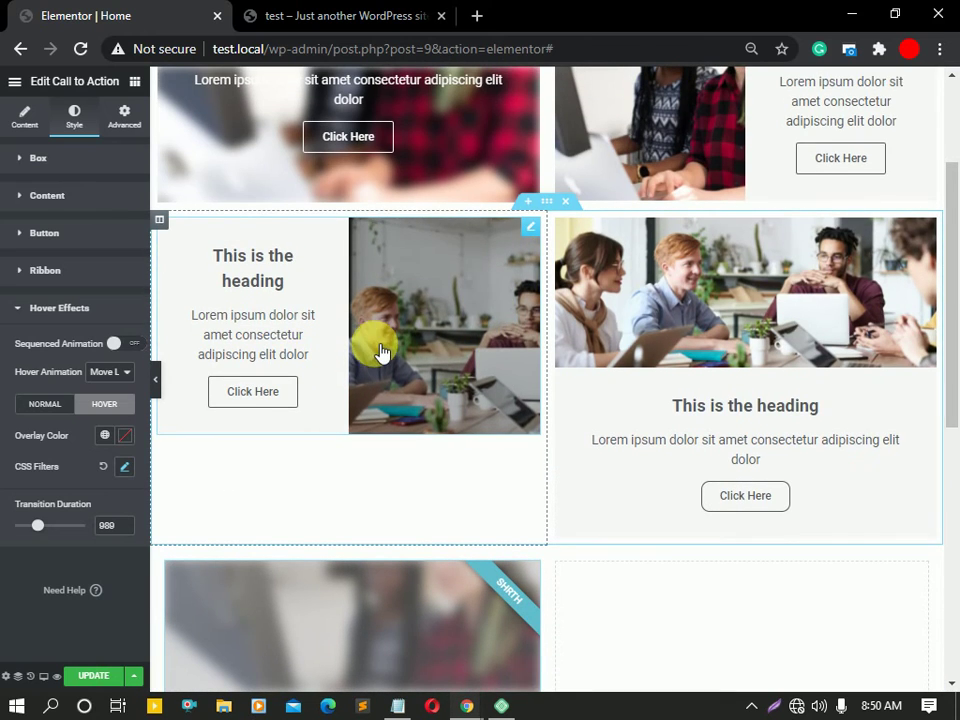
scroll(380, 350, down, 2)
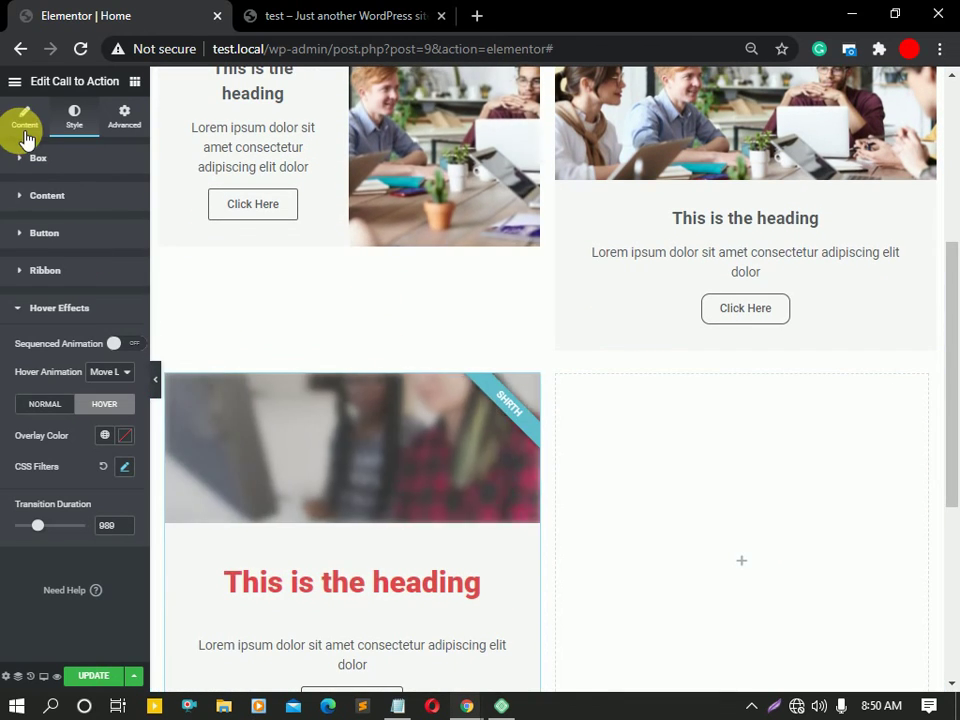
- Try the left and top image positions in the Call to Action box, and place the image on the right
click(22, 120)
click(91, 232)
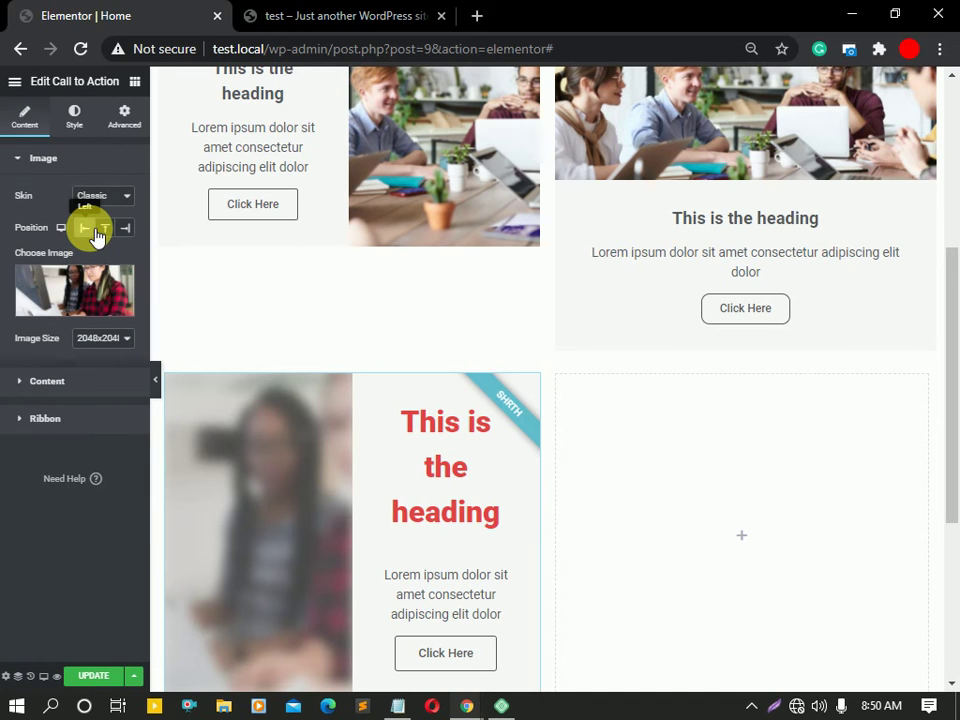
click(106, 229)
click(128, 229)
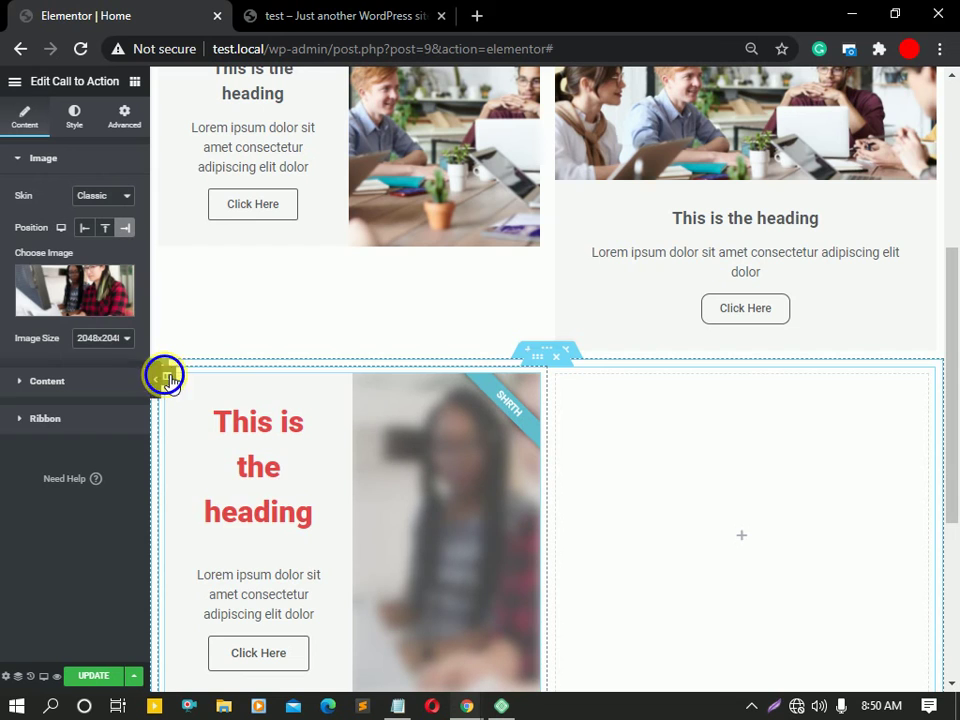
- Duplicate the column containing the ribboned Call to Action box and delete the empty column from that section
right_click(166, 377)
click(198, 410)
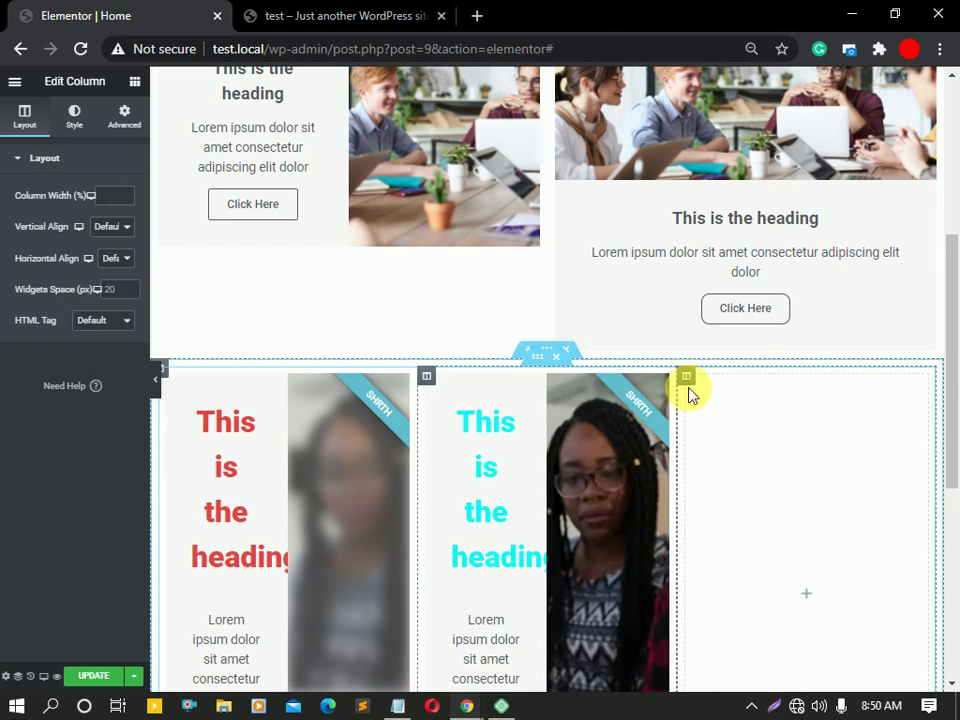
right_click(688, 380)
click(739, 586)
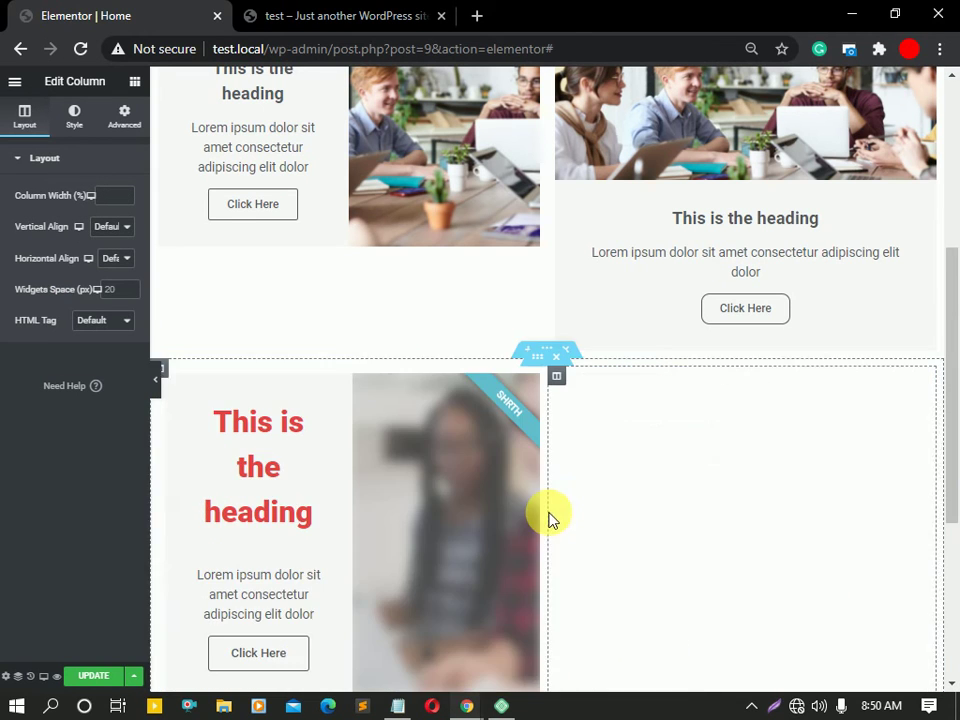
scroll(553, 514, down, 3)
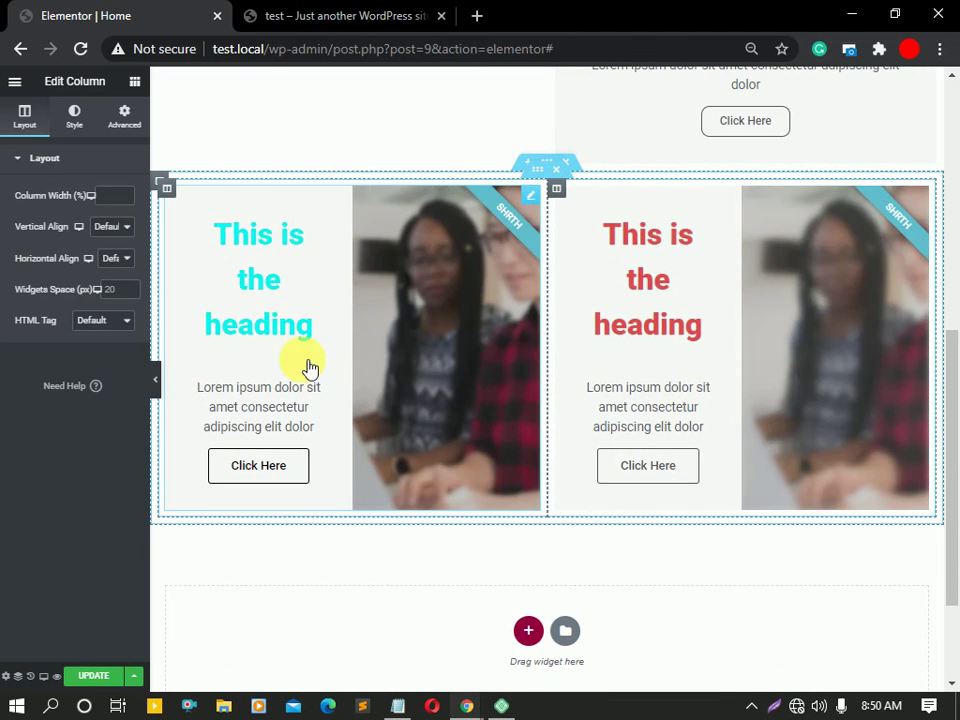
- Try left alignment on the first ribboned Call to Action box, return it to center, and set its vertical position to middle
click(207, 293)
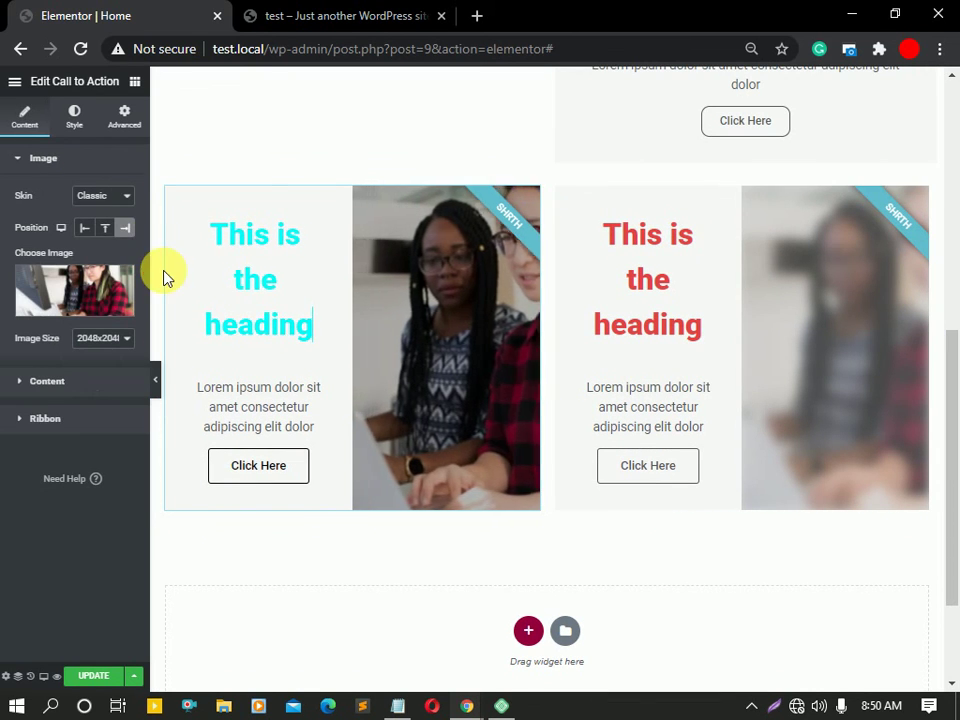
click(76, 125)
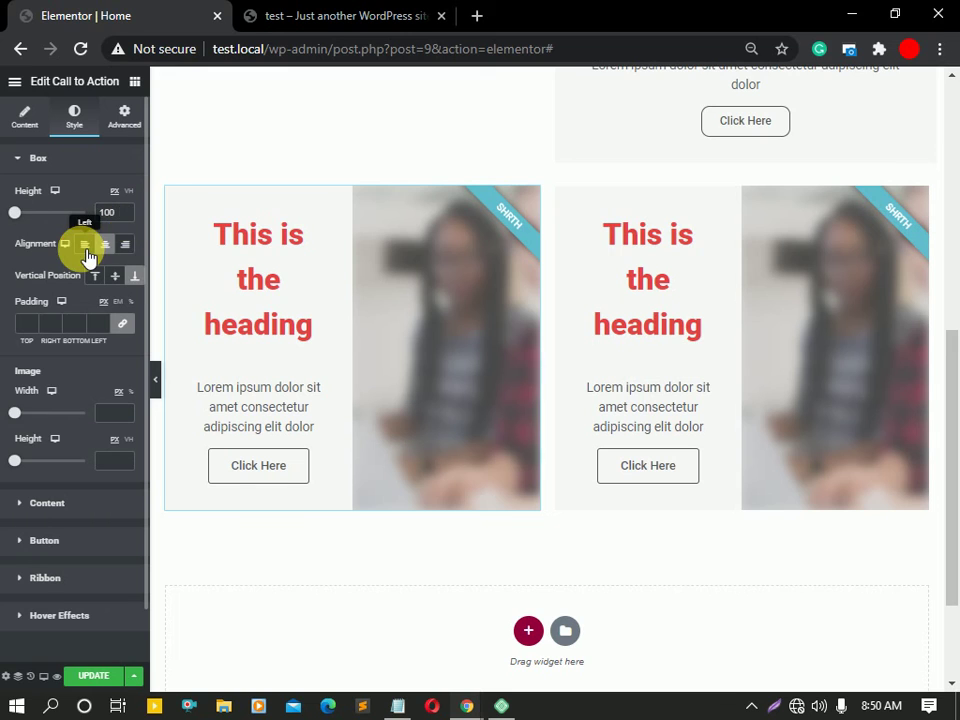
click(85, 244)
click(105, 244)
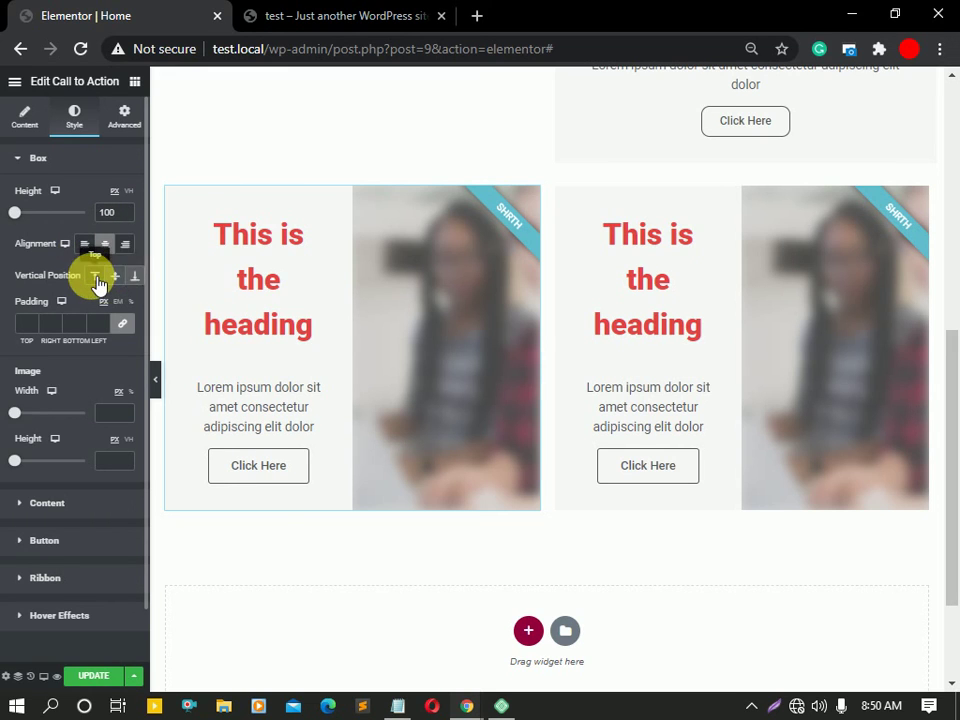
scroll(349, 409, up, 4)
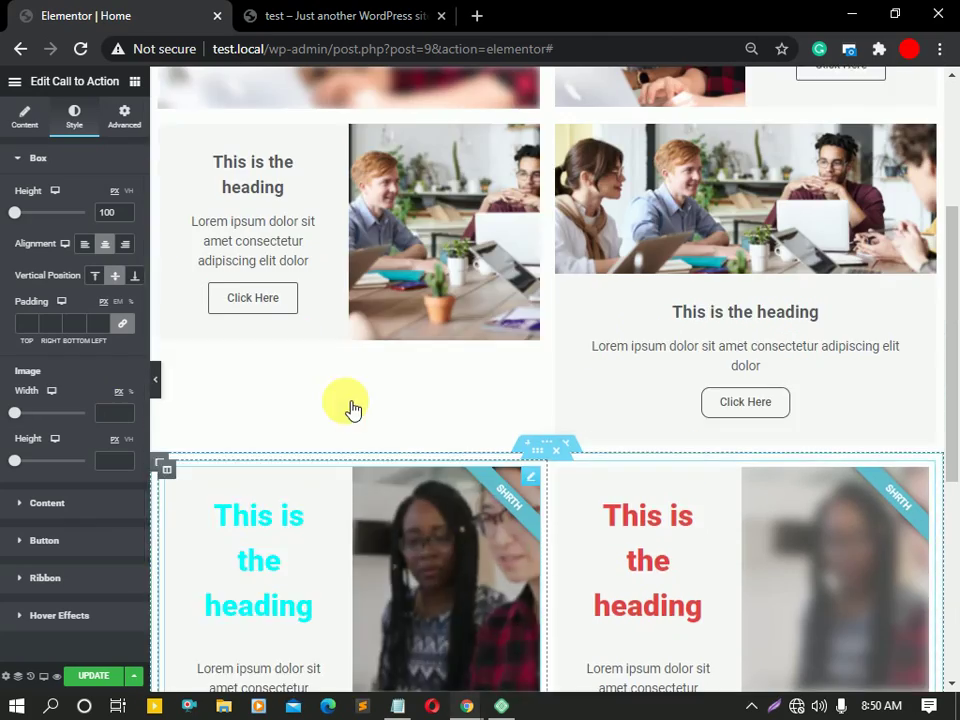
scroll(455, 375, down, 5)
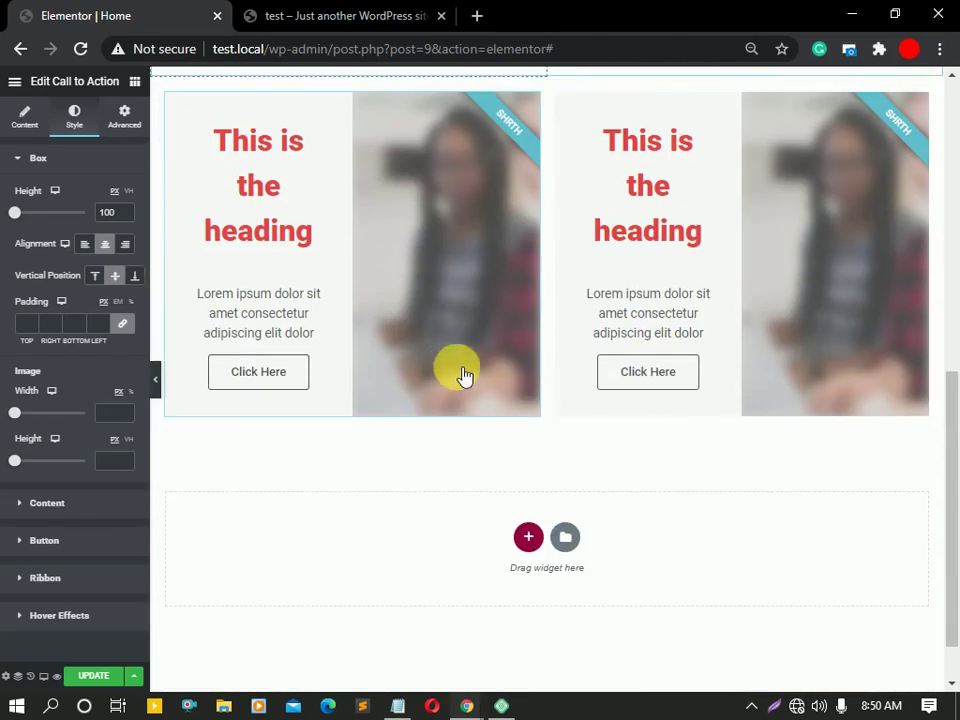
scroll(738, 267, up, 1)
scroll(738, 267, up, 7)
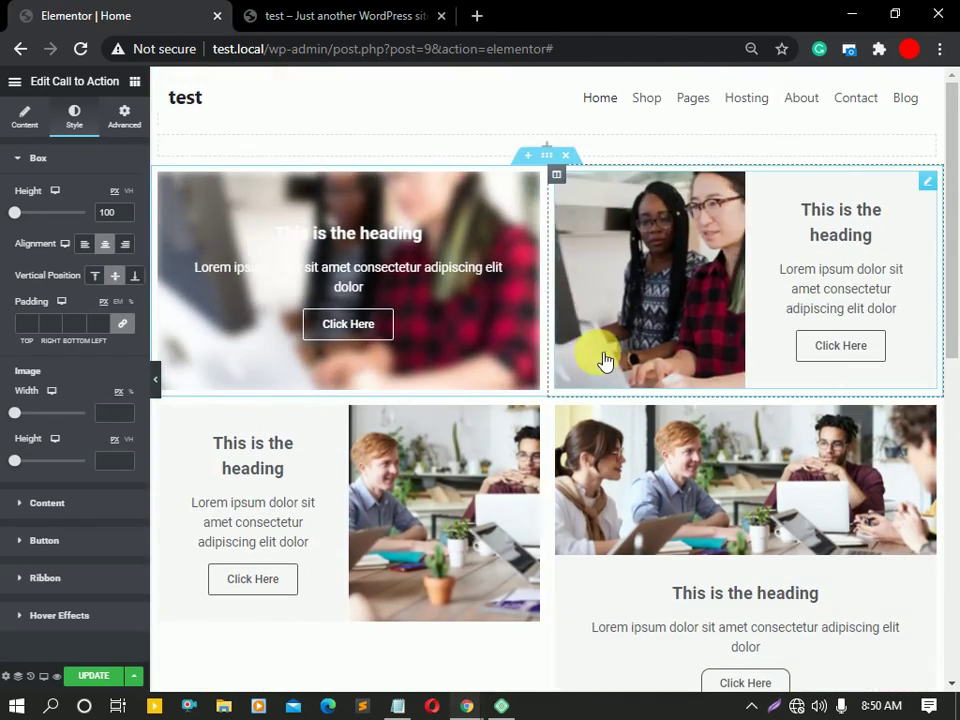